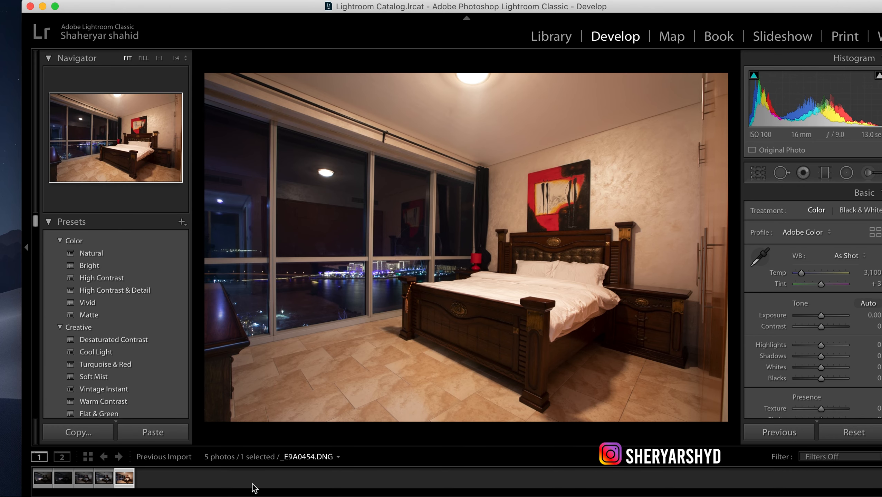
# - Compare the different exposures of the bedroom across the five imported photos, ending on _E9A0454.DNG
pyautogui.click(64, 482)
pyautogui.click(83, 483)
pyautogui.click(101, 483)
pyautogui.click(61, 483)
pyautogui.press('Right')
pyautogui.press('Right')
pyautogui.press('Right')
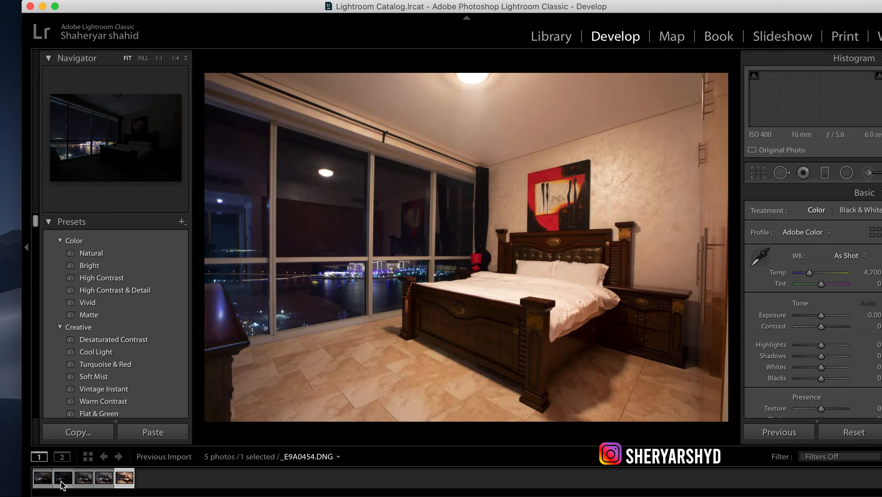
pyautogui.click(62, 483)
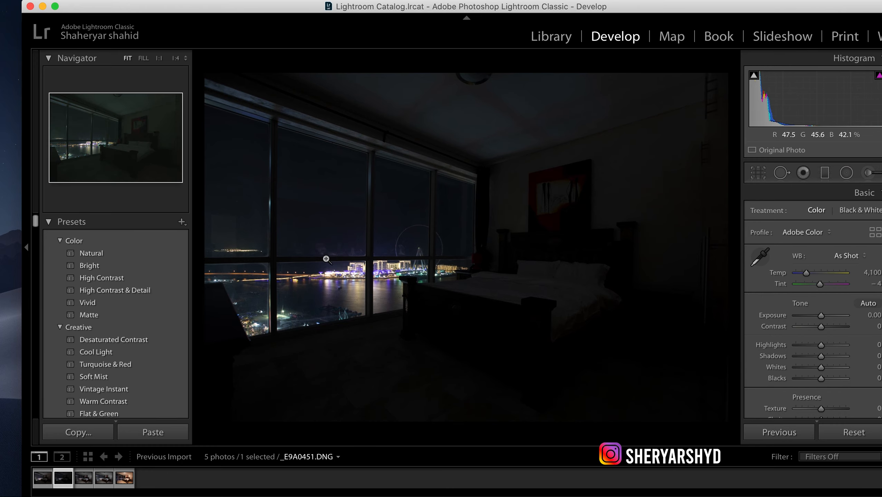
pyautogui.click(124, 478)
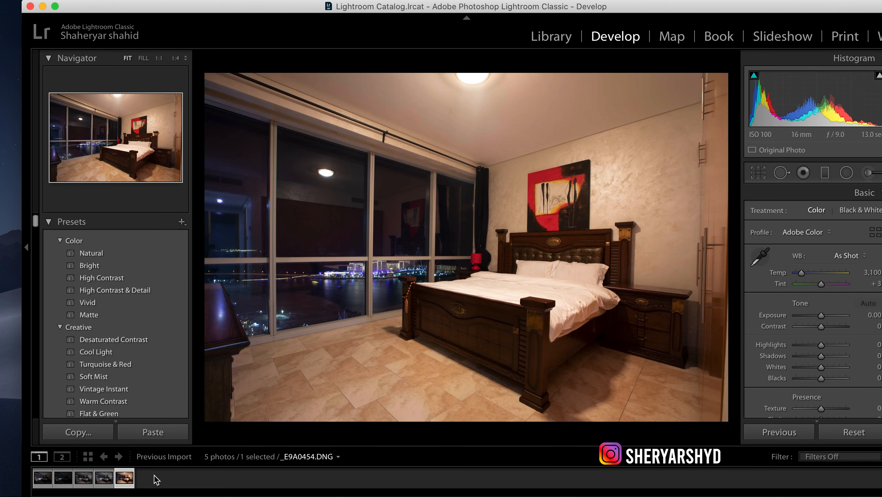
pyautogui.press('Left')
pyautogui.press('Left')
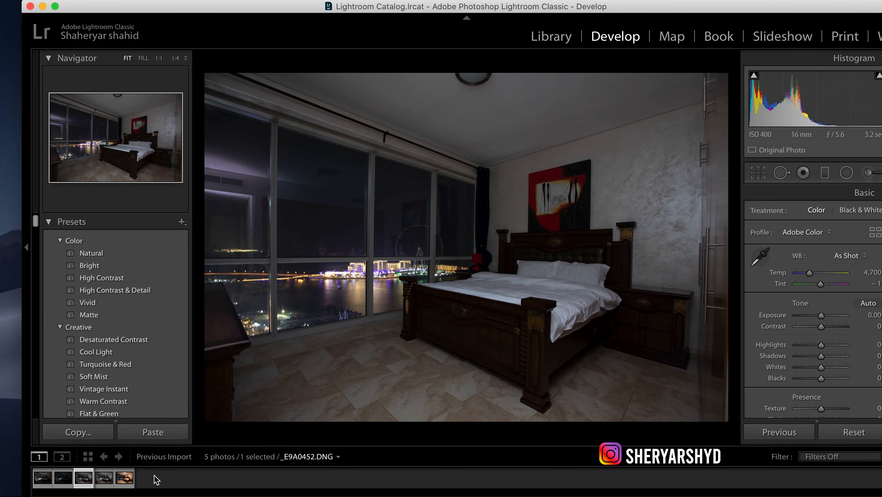
pyautogui.press('Right')
pyautogui.press('Right')
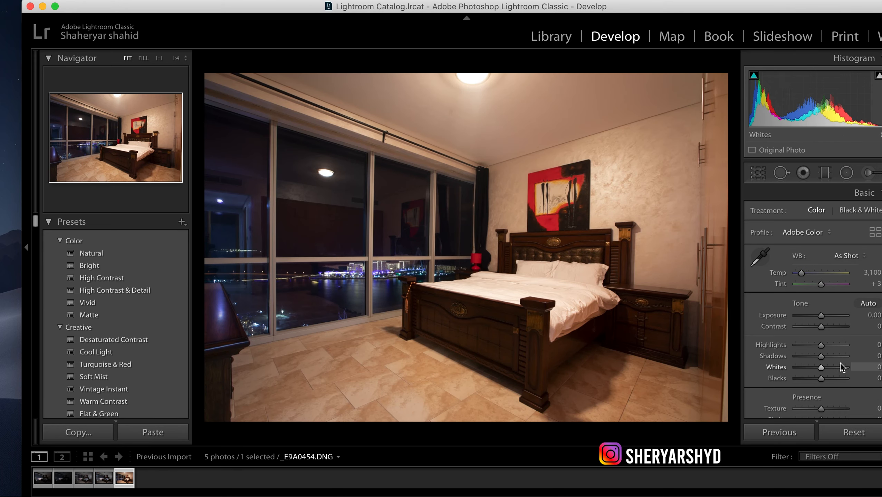
pyautogui.scroll(-10, 832, 356)
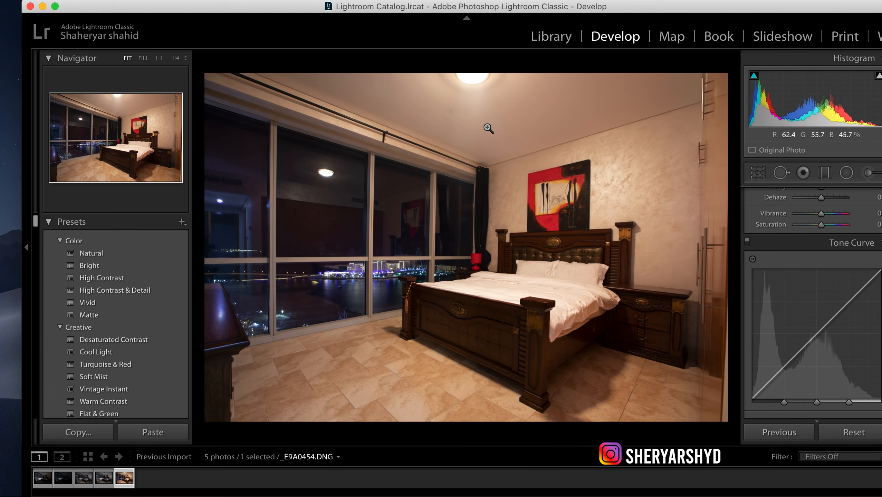
pyautogui.click(42, 482)
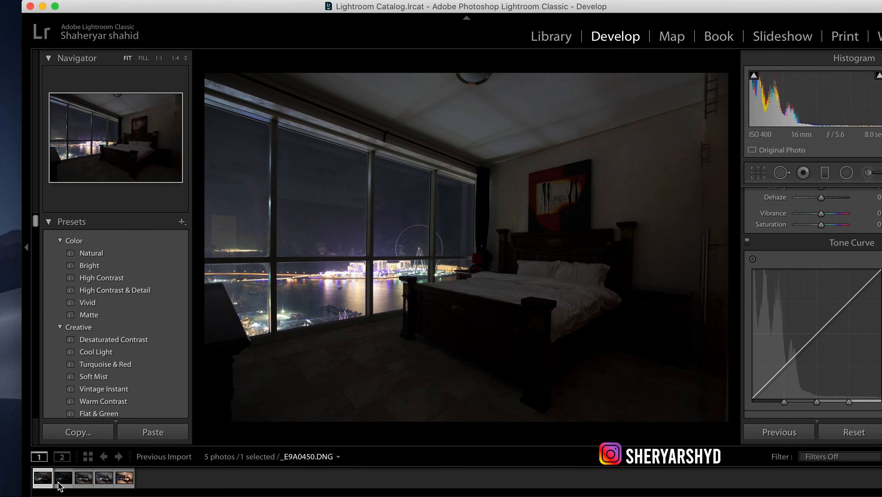
pyautogui.click(59, 483)
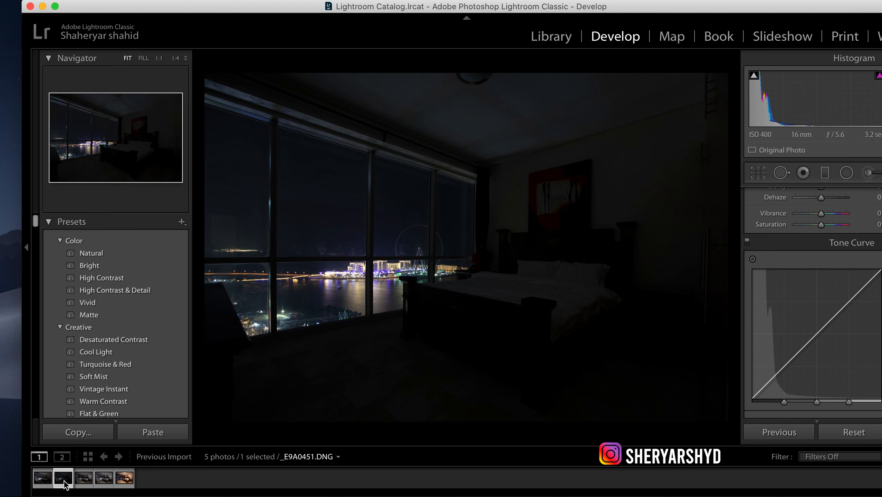
pyautogui.click(132, 488)
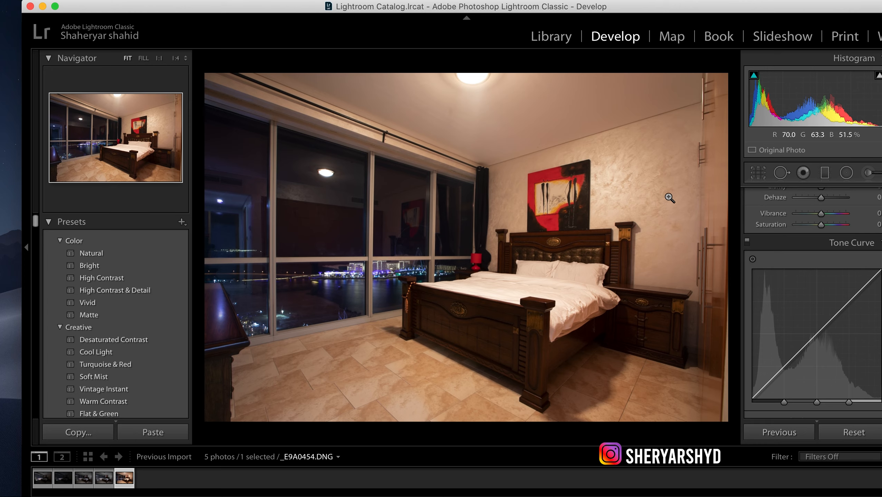
# - Correct the white balance of _E9A0454.DNG by sampling the white bed linen as the neutral target
pyautogui.scroll(-5, 793, 287)
pyautogui.scroll(5, 795, 308)
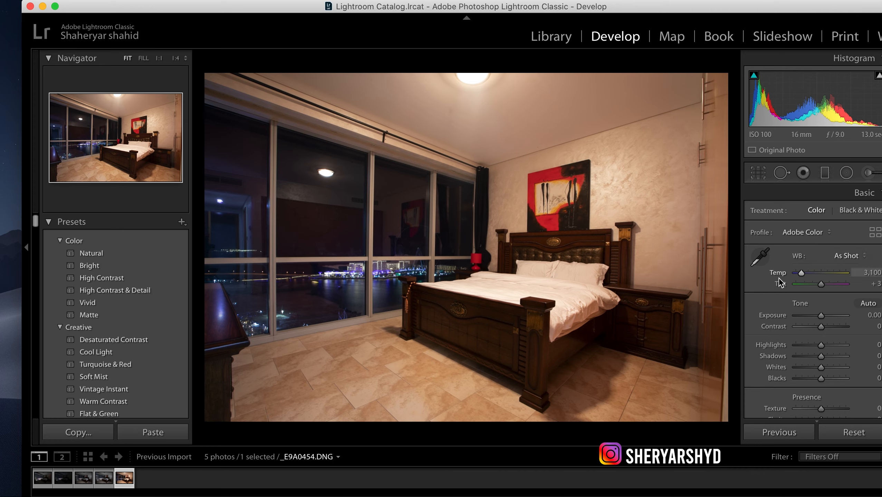
pyautogui.click(761, 256)
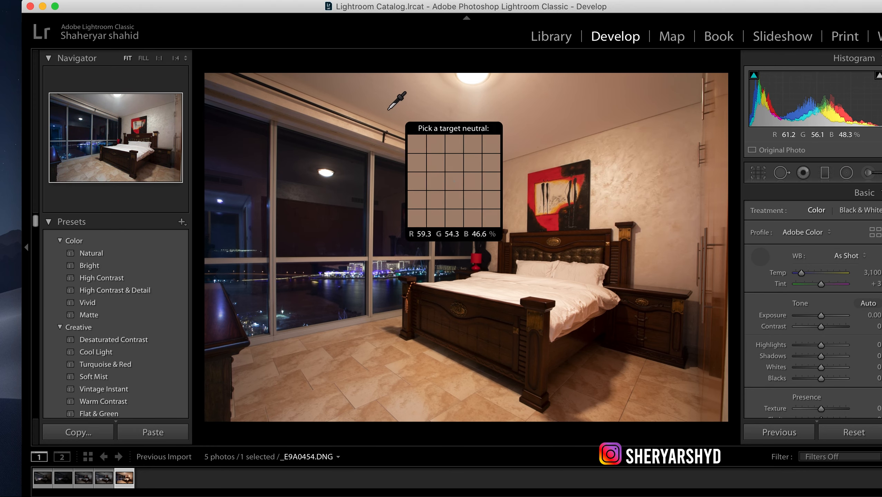
pyautogui.click(571, 298)
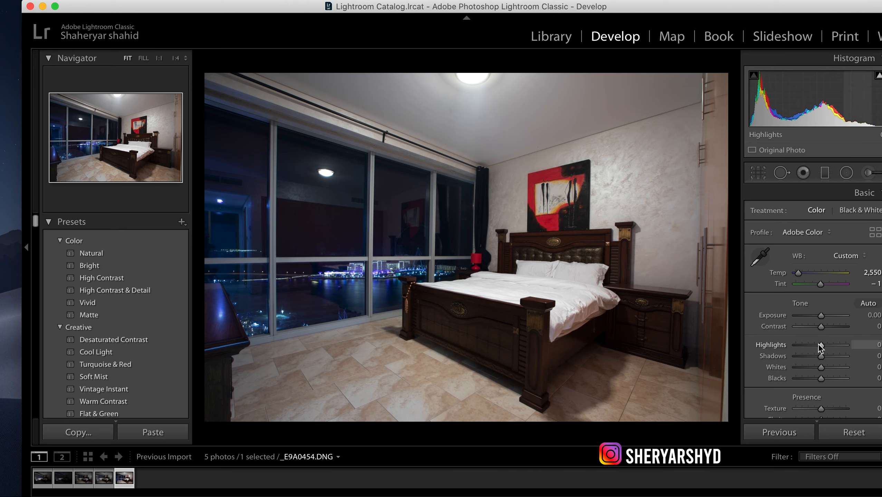
# - Set the photo's highlights to −11, shadows to +79 and whites to +14
pyautogui.moveTo(820, 346); pyautogui.dragTo(845, 359)
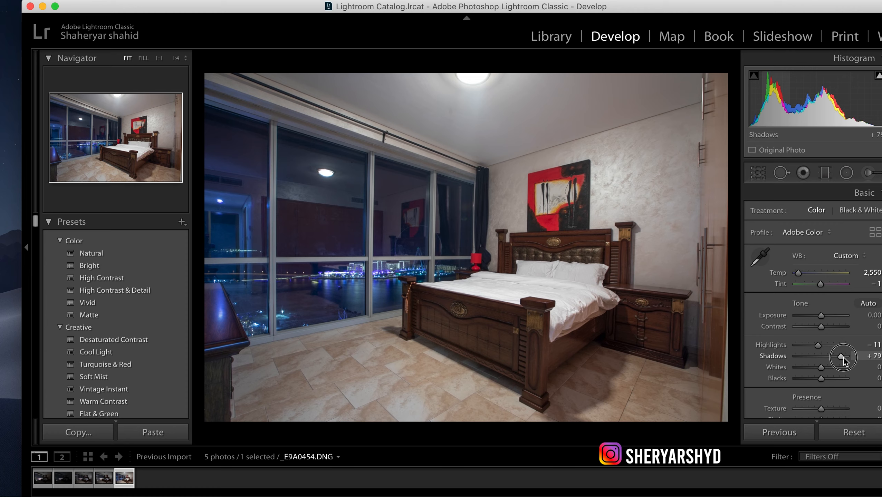
pyautogui.press('alt')
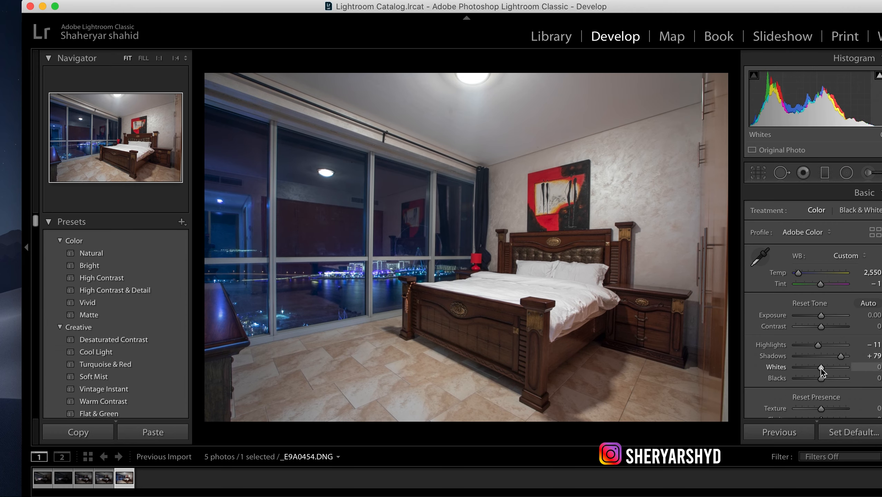
pyautogui.moveTo(821, 369)
pyautogui.mouseDown()
pyautogui.moveTo(841, 369)
pyautogui.moveTo(824, 370)
pyautogui.mouseUp()
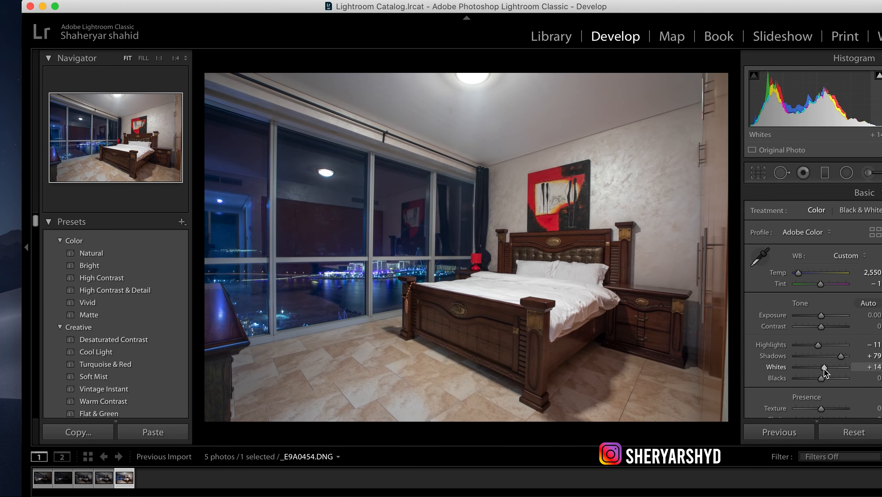
# - Adjust the tone curve regions, setting Highlights to −43 and Darks to +29
pyautogui.scroll(-3, 845, 350)
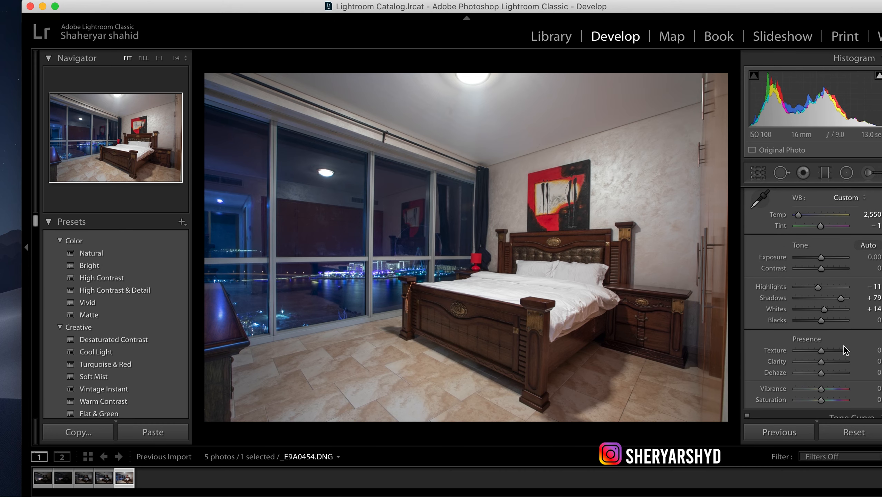
pyautogui.scroll(-10, 845, 350)
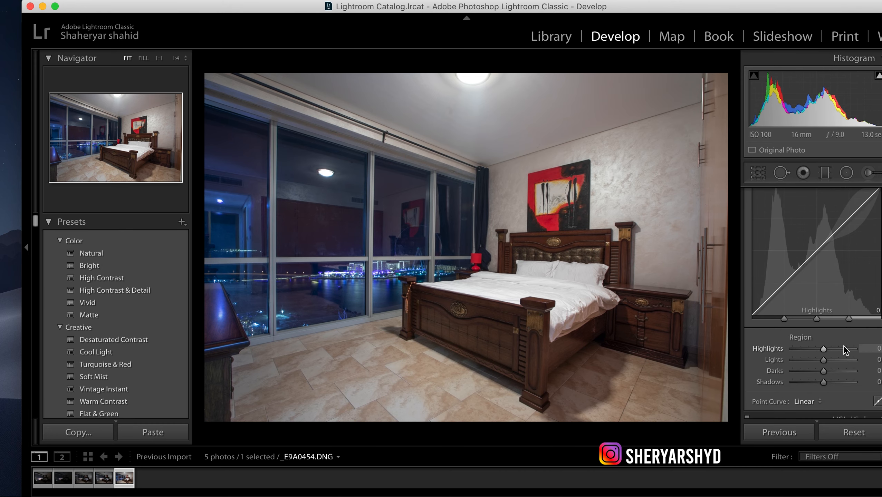
pyautogui.moveTo(822, 351); pyautogui.dragTo(831, 371)
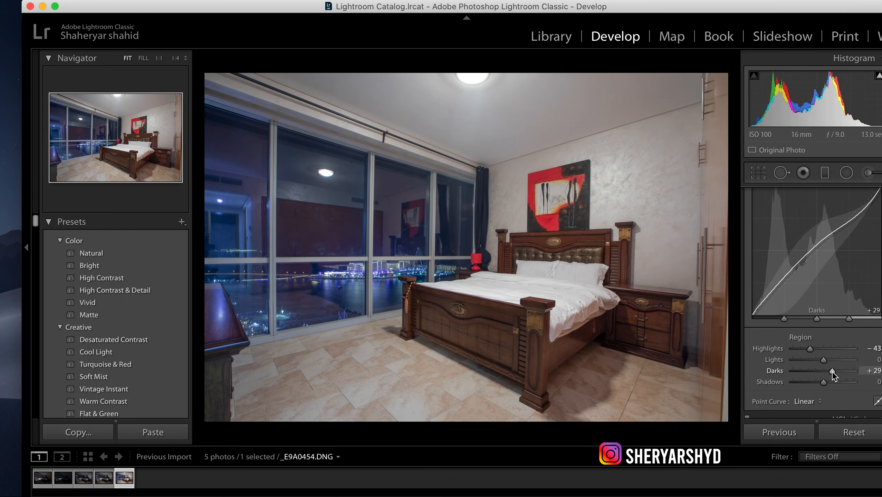
pyautogui.click(402, 253)
pyautogui.moveTo(510, 282); pyautogui.dragTo(85, 227)
pyautogui.moveTo(364, 249); pyautogui.dragTo(218, 343)
pyautogui.click(451, 236)
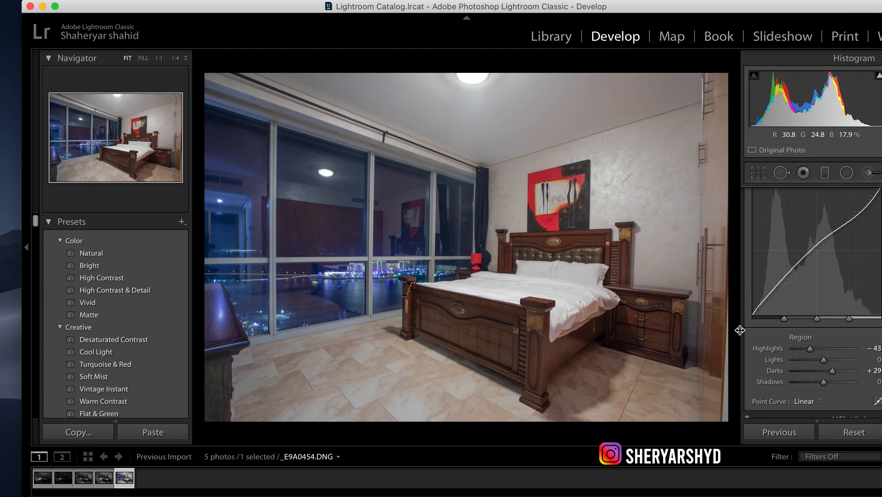
# - Set the photo's basic contrast to +47
pyautogui.scroll(5, 808, 288)
pyautogui.scroll(-1, 811, 341)
pyautogui.moveTo(820, 305); pyautogui.dragTo(834, 304)
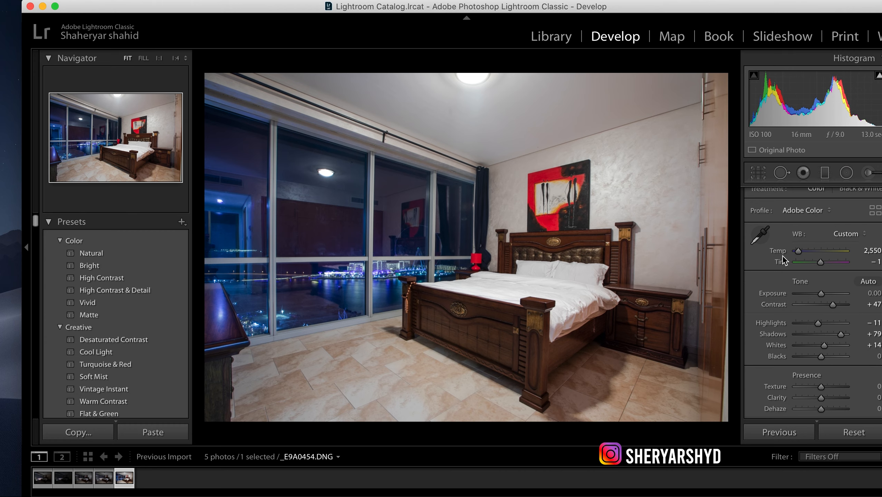
# - Brighten the shadowed side of the bed with the Adjustment Brush at exposure 0.68, erasing the mask along the front bedpost
pyautogui.click(868, 173)
pyautogui.moveTo(602, 326)
pyautogui.mouseDown()
pyautogui.moveTo(612, 334)
pyautogui.moveTo(553, 371)
pyautogui.moveTo(561, 378)
pyautogui.moveTo(556, 331)
pyautogui.moveTo(591, 294)
pyautogui.moveTo(606, 320)
pyautogui.mouseUp()
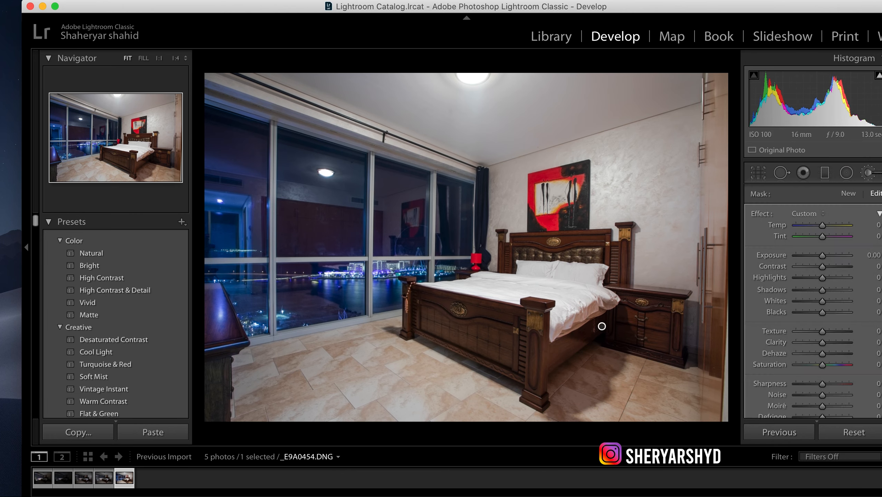
pyautogui.moveTo(820, 259); pyautogui.dragTo(825, 259)
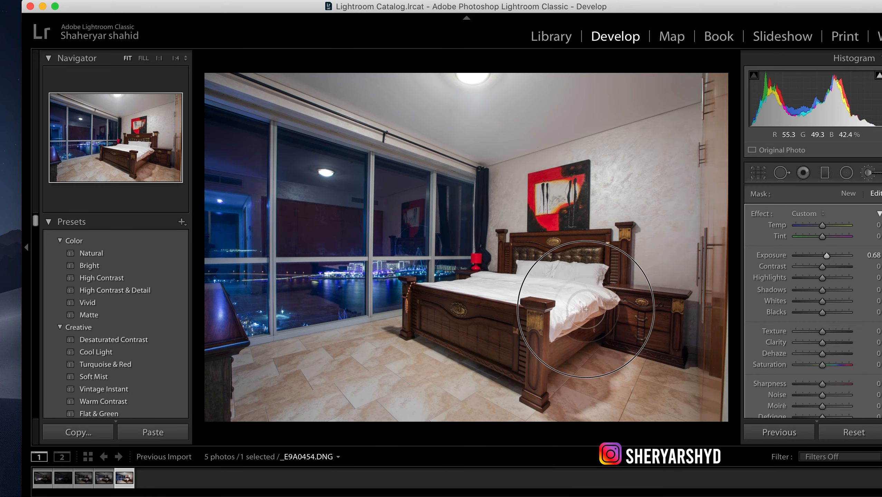
pyautogui.click(601, 326)
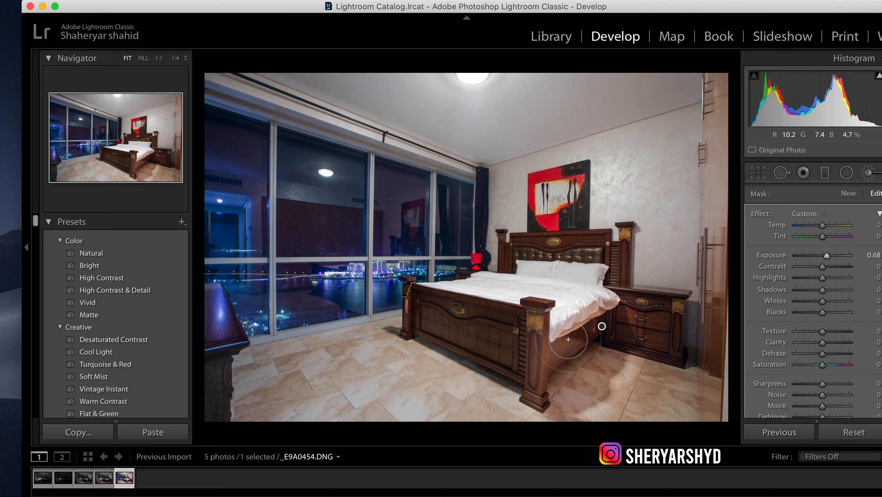
pyautogui.press('alt')
pyautogui.moveTo(540, 320); pyautogui.dragTo(535, 395)
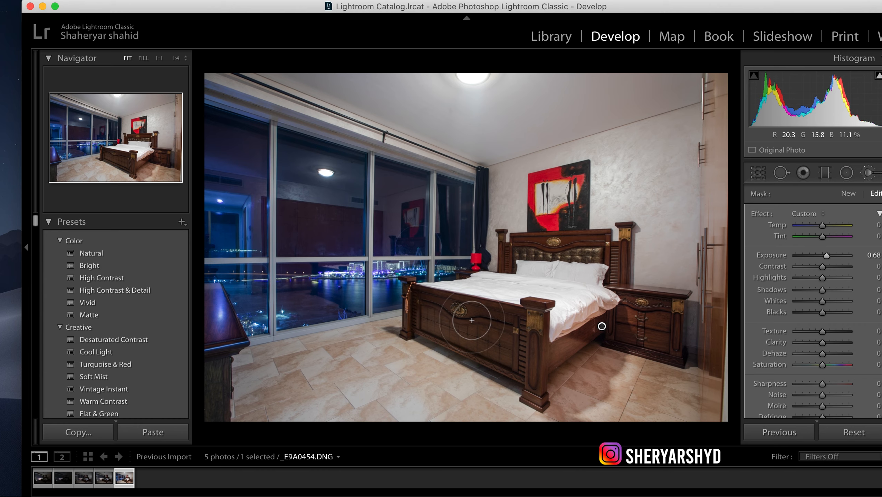
# - Add a tilted radial filter over the bed's footboard with exposure 0.17 and invert its mask
pyautogui.click(846, 173)
pyautogui.moveTo(450, 314); pyautogui.dragTo(516, 349)
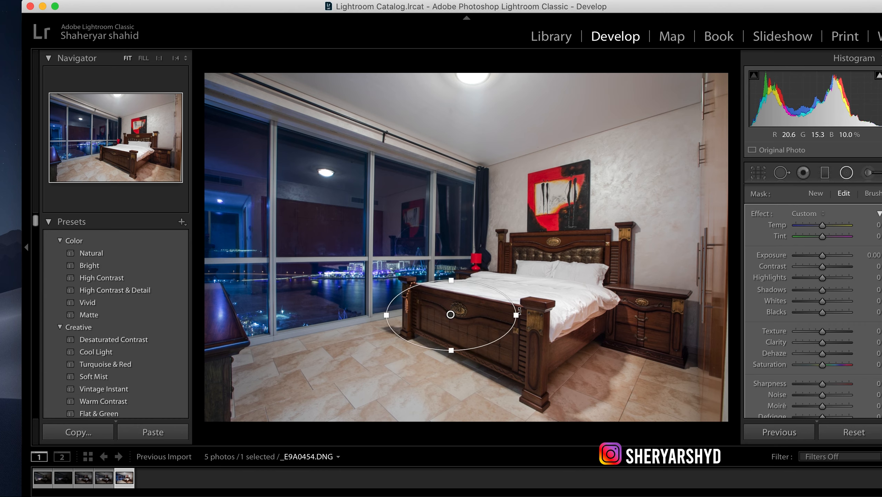
pyautogui.moveTo(519, 311); pyautogui.dragTo(499, 327)
pyautogui.moveTo(824, 256); pyautogui.dragTo(824, 256)
pyautogui.scroll(-3, 831, 294)
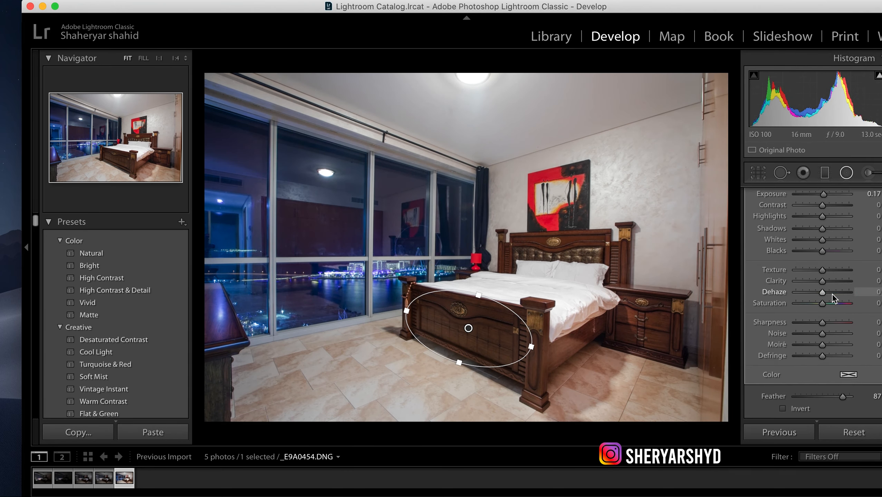
pyautogui.scroll(-2, 833, 295)
pyautogui.click(801, 375)
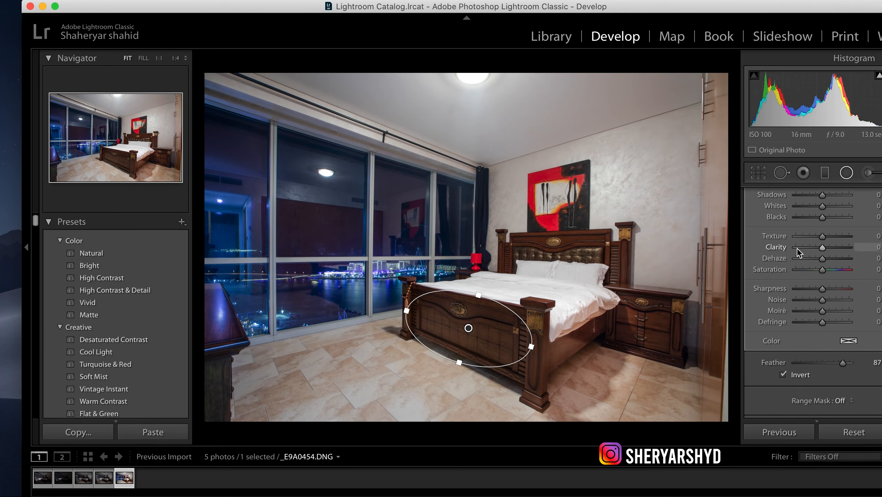
pyautogui.click(709, 326)
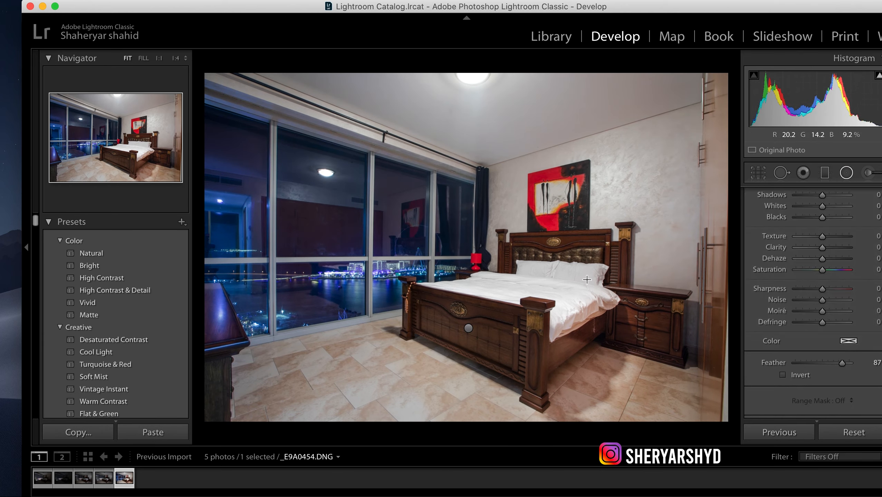
# - Adjust the warm tones with the targeted Saturation tool, setting red to +2 and orange to −10
pyautogui.scroll(6, 800, 252)
pyautogui.scroll(-15, 800, 252)
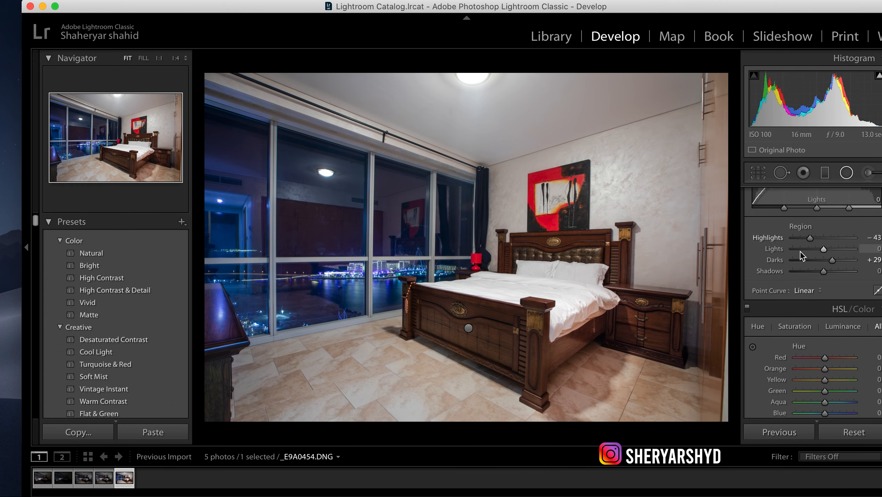
pyautogui.click(753, 268)
pyautogui.moveTo(567, 98); pyautogui.dragTo(568, 133)
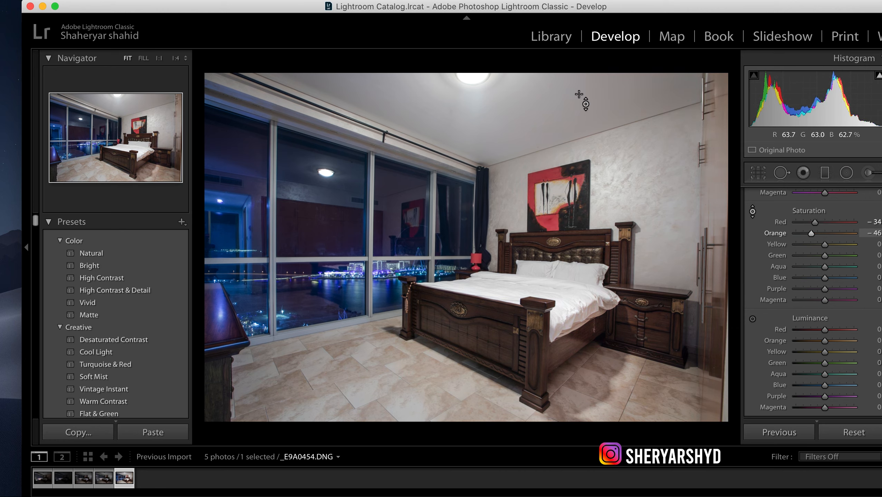
pyautogui.moveTo(544, 215); pyautogui.dragTo(545, 195)
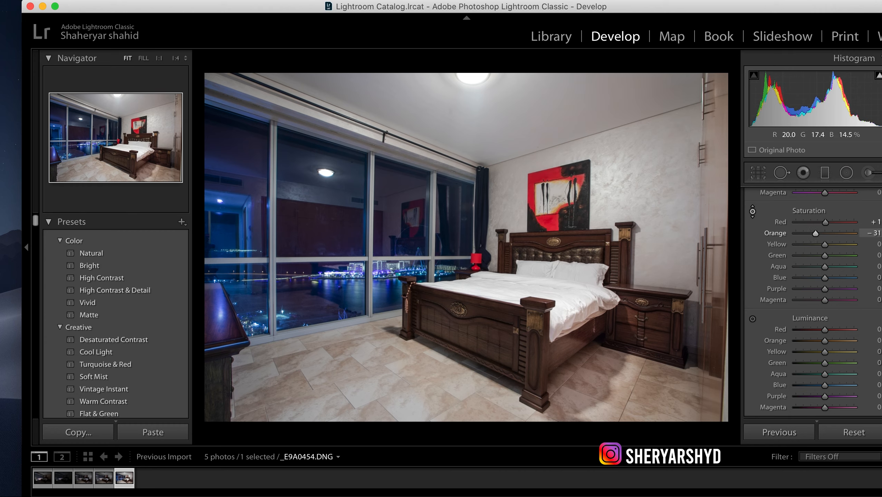
pyautogui.moveTo(470, 339); pyautogui.dragTo(470, 333)
# - Desaturate the blue tones in the windows with the targeted Saturation tool, setting blue to −55 and purple to −2
pyautogui.scroll(2, 796, 276)
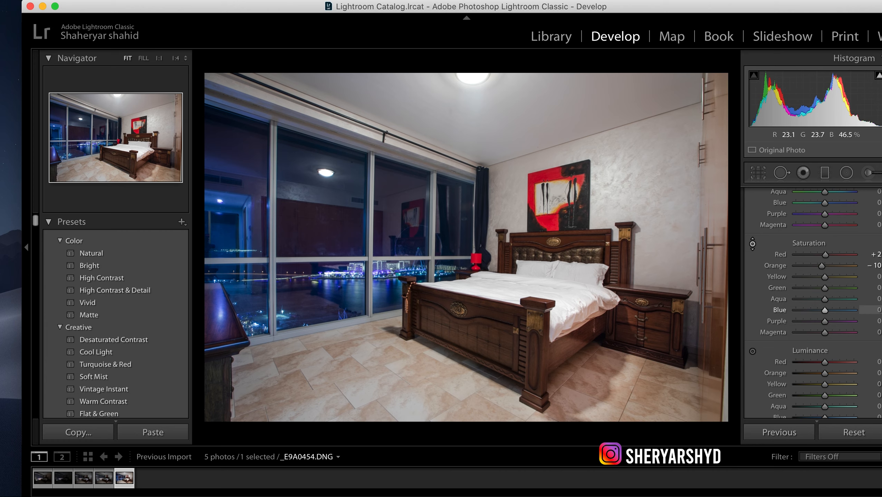
pyautogui.moveTo(233, 199); pyautogui.dragTo(233, 155)
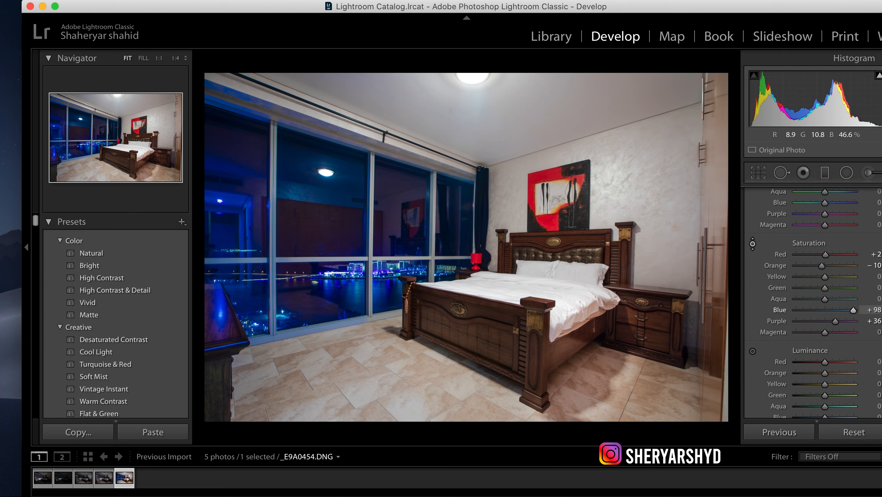
pyautogui.moveTo(233, 159); pyautogui.dragTo(232, 159)
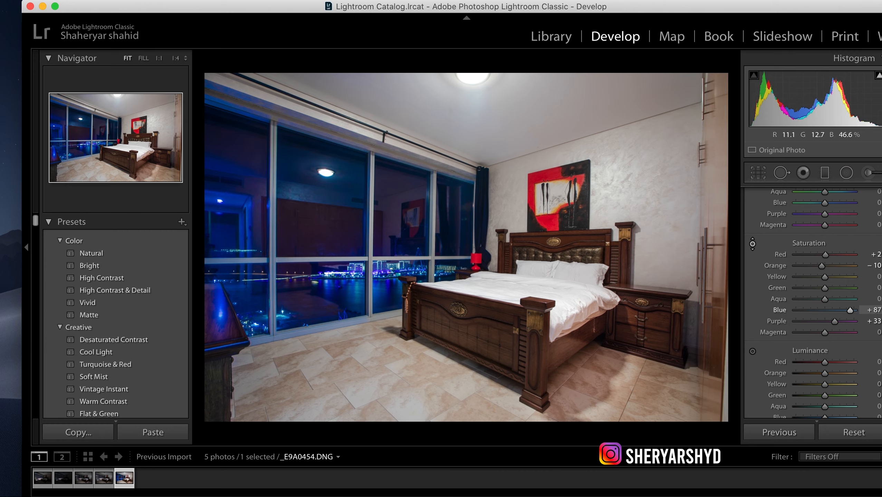
pyautogui.moveTo(232, 160); pyautogui.dragTo(233, 209)
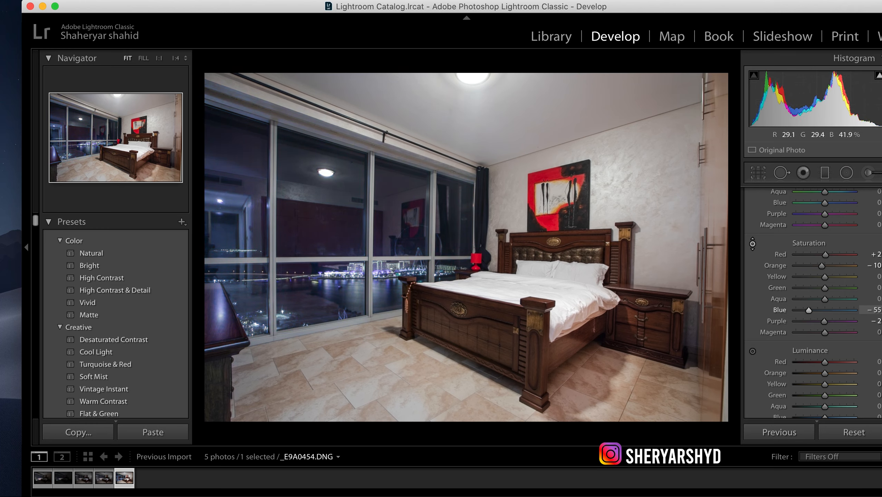
# - Refine the window's blue tones with the targeted Saturation tool, setting blue to −50 and purple to −1
pyautogui.moveTo(230, 204); pyautogui.dragTo(229, 206)
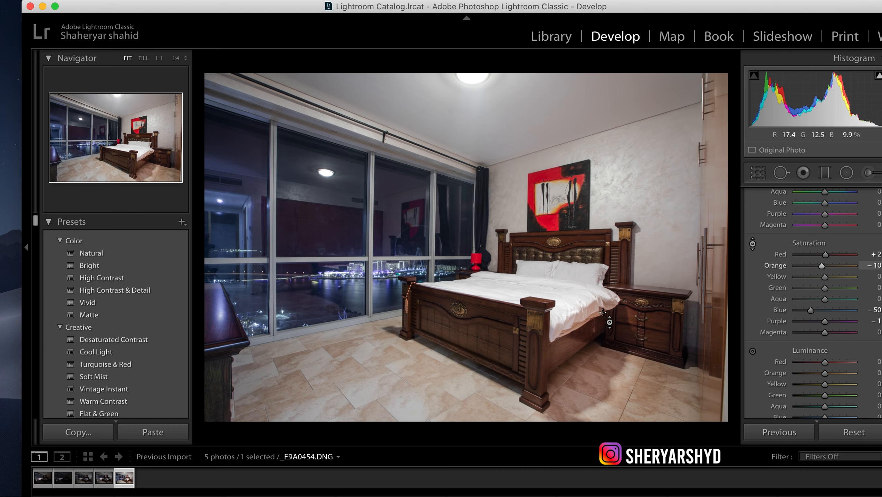
# - Switch to the dark exposure _E9A0451.DNG and set contrast to +37, highlights to −15 and shadows to +100
pyautogui.click(59, 481)
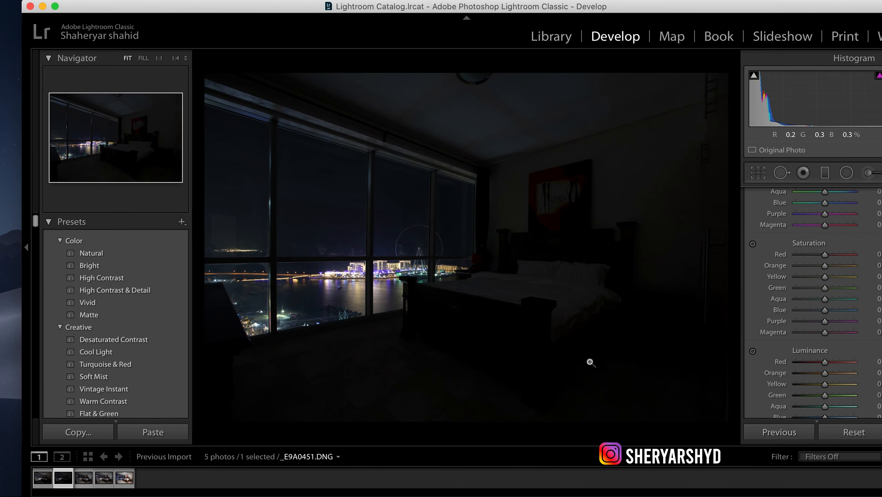
pyautogui.scroll(10, 800, 314)
pyautogui.moveTo(820, 293); pyautogui.dragTo(856, 301)
pyautogui.moveTo(828, 272)
pyautogui.mouseDown()
pyautogui.moveTo(847, 272)
pyautogui.moveTo(830, 273)
pyautogui.mouseUp()
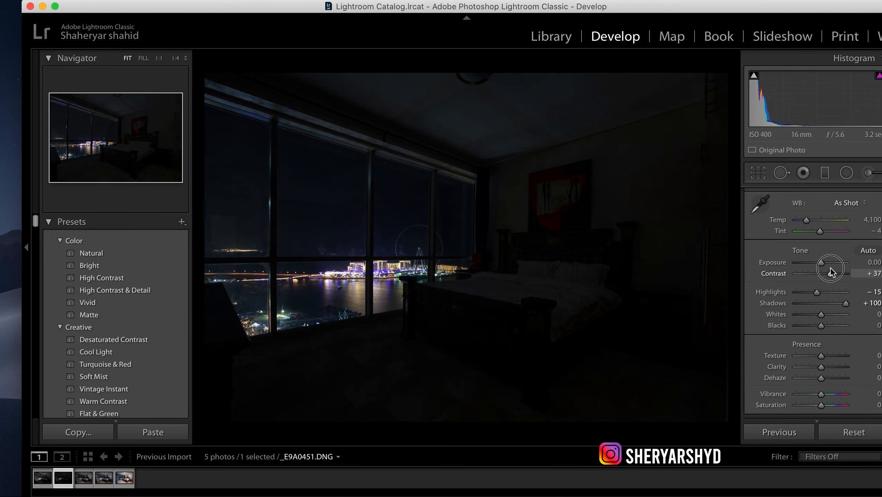
# - Adjust the dark exposure's parametric tone curve, setting highlights to −24 and darks to +61
pyautogui.scroll(-5, 830, 305)
pyautogui.moveTo(820, 269)
pyautogui.mouseDown()
pyautogui.moveTo(836, 272)
pyautogui.moveTo(829, 271)
pyautogui.mouseUp()
pyautogui.scroll(-1, 828, 348)
pyautogui.scroll(-1, 827, 327)
pyautogui.scroll(-5, 827, 327)
pyautogui.moveTo(824, 335); pyautogui.dragTo(843, 361)
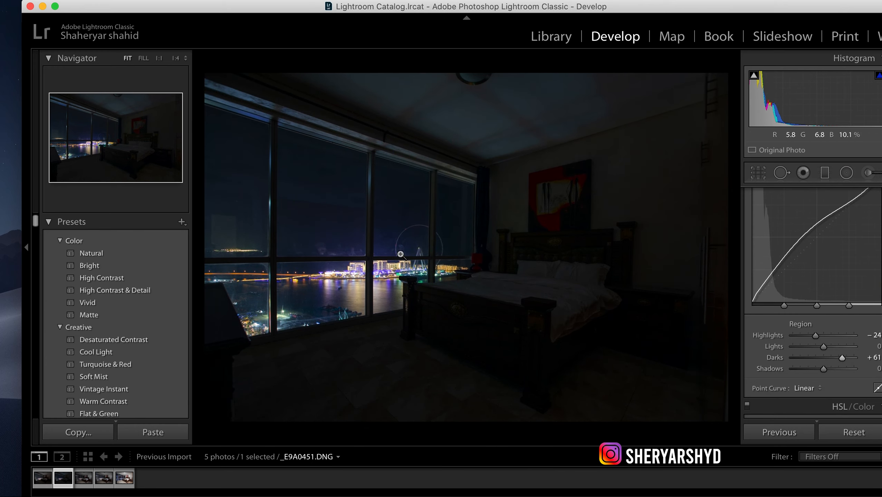
# - Inspect the city skyline and Ferris wheel seen through the windows at full size
pyautogui.click(360, 275)
pyautogui.moveTo(485, 276); pyautogui.dragTo(308, 285)
pyautogui.moveTo(409, 267); pyautogui.dragTo(600, 230)
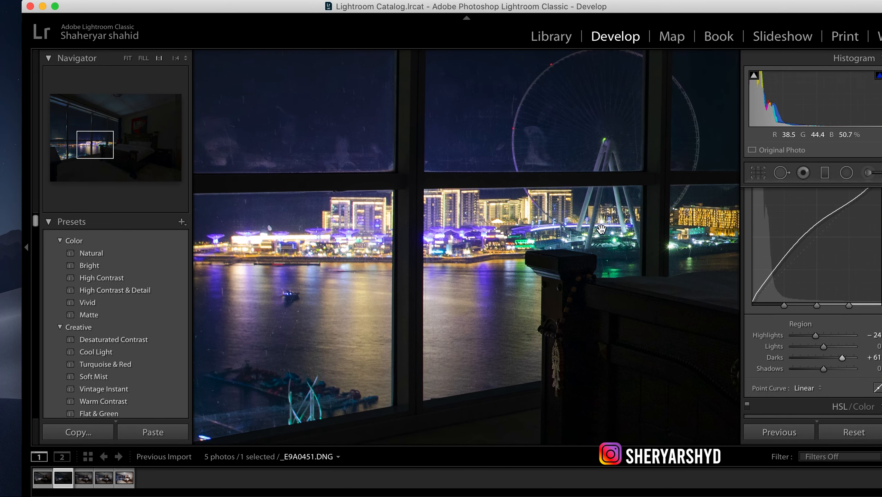
pyautogui.click(469, 246)
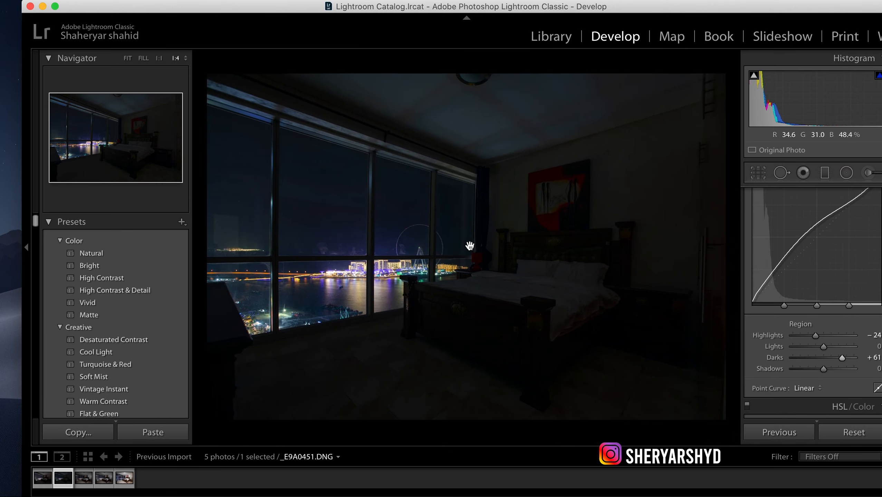
# - Start exporting _E9A0454.DNG and _E9A0451.DNG together, with the Desktop as the destination folder
pyautogui.click(125, 478)
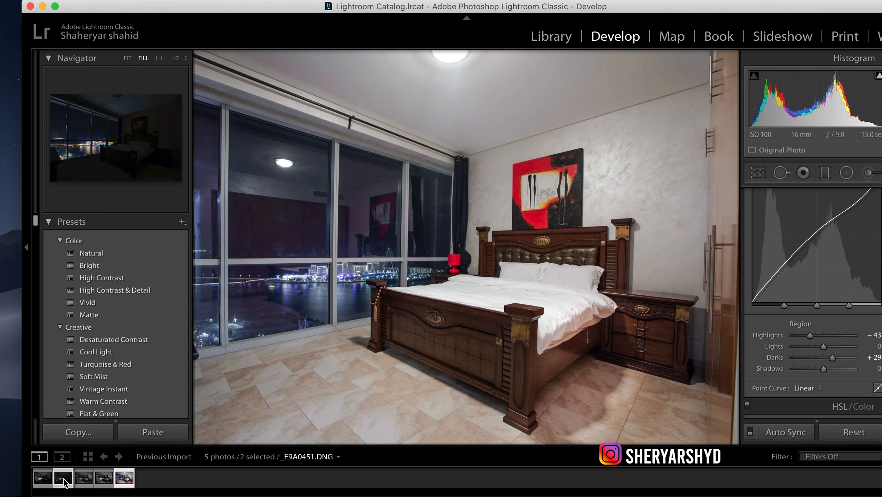
pyautogui.keyDown('super'); pyautogui.click(62, 478); pyautogui.keyUp('super')
pyautogui.rightClick(61, 476)
pyautogui.moveTo(160, 444)
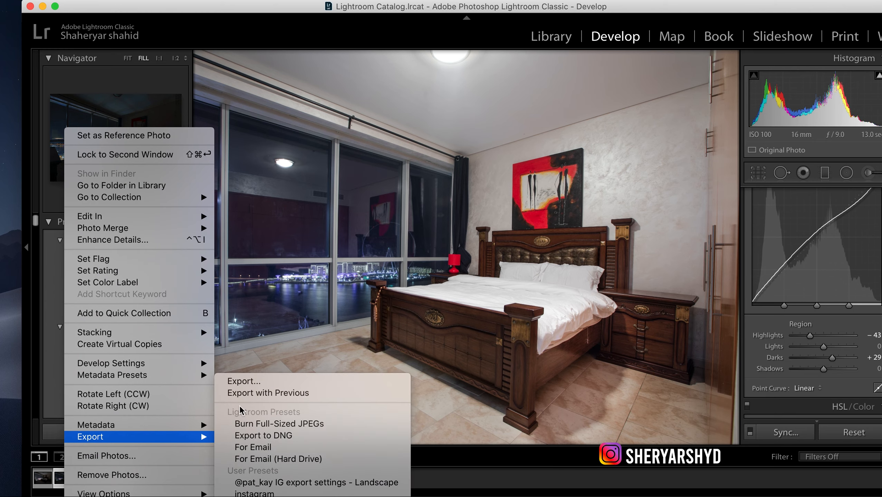
pyautogui.click(258, 382)
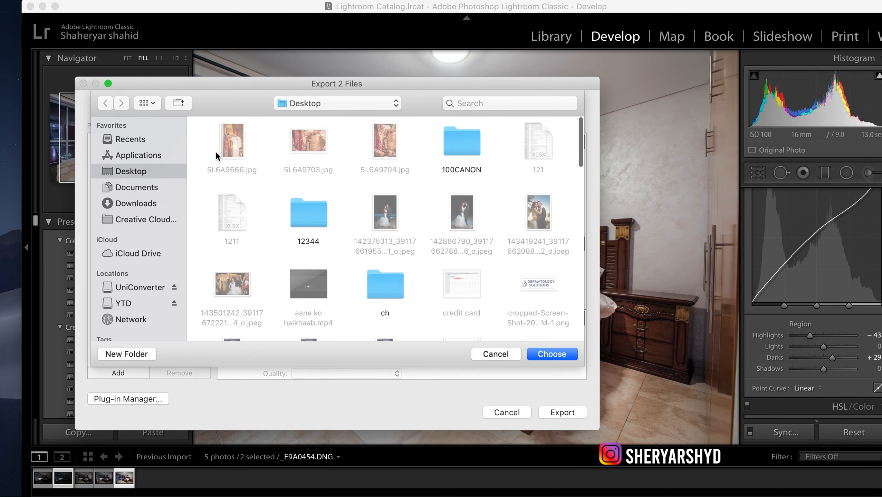
pyautogui.click(564, 357)
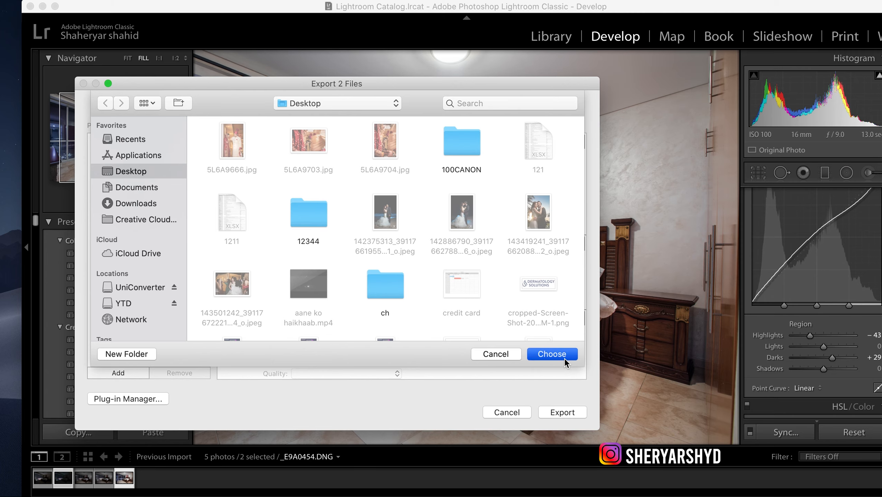
# - Turn off the watermark in the export settings and export both photos
pyautogui.scroll(-10, 485, 281)
pyautogui.scroll(3, 485, 281)
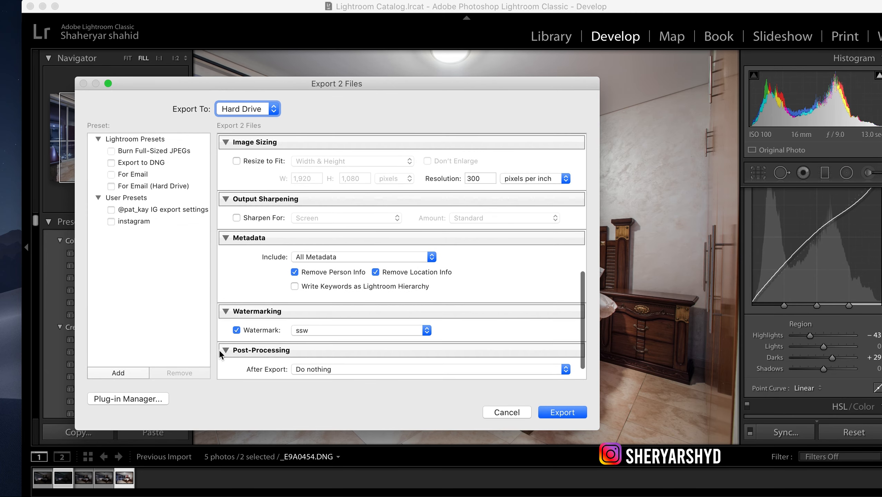
pyautogui.click(236, 330)
pyautogui.scroll(5, 445, 268)
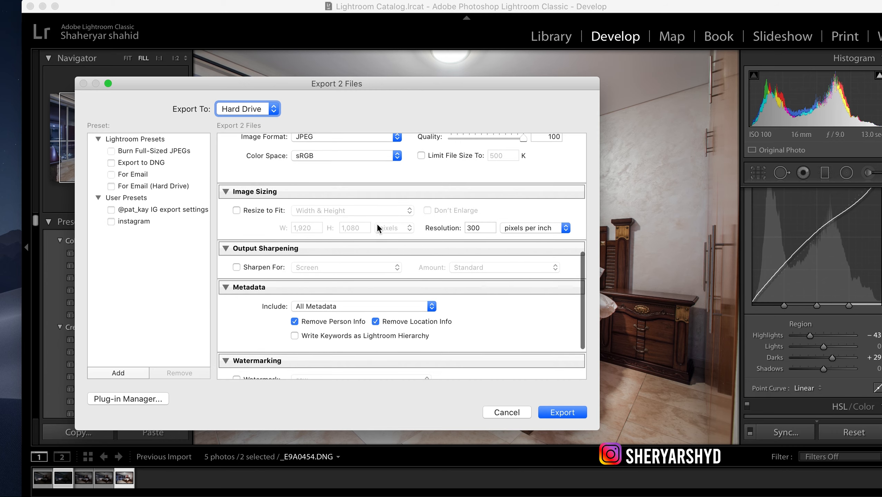
pyautogui.scroll(-10, 371, 223)
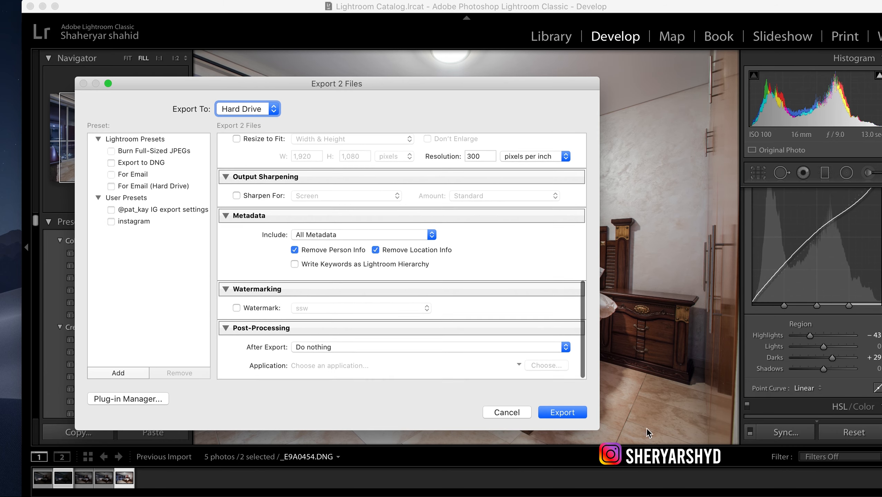
pyautogui.click(579, 414)
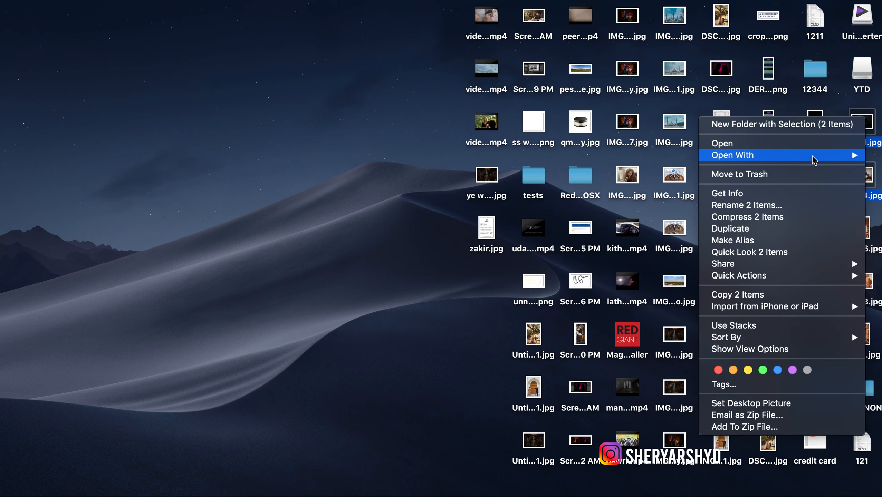
# - Open both exported JPEGs in Adobe Photoshop CC 2019 and place the bright photo as an aligned layer over the dark one
pyautogui.moveTo(792, 157)
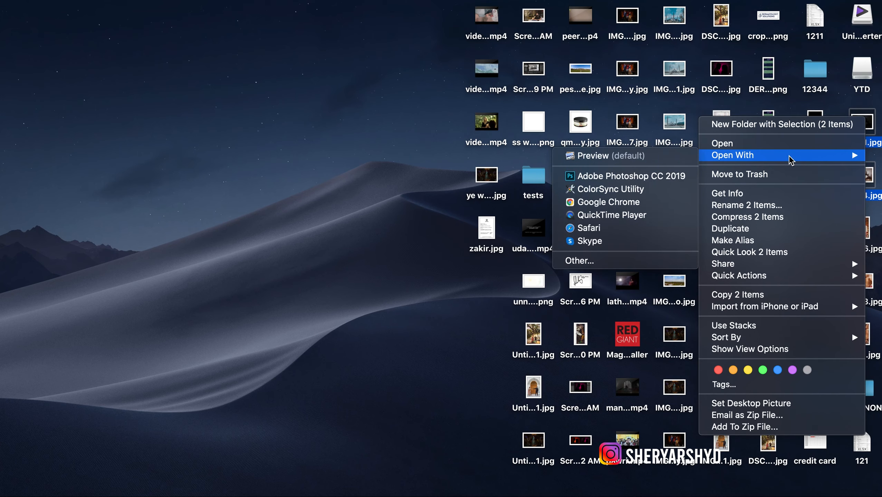
pyautogui.click(627, 180)
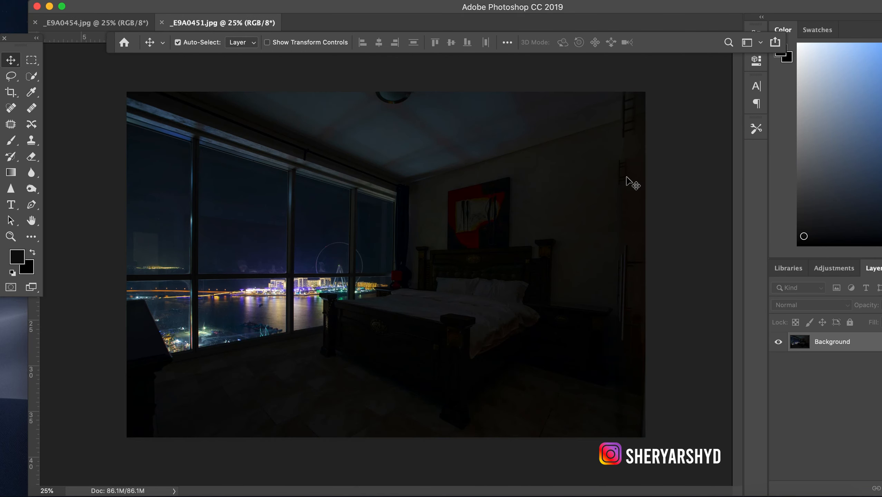
pyautogui.moveTo(96, 23); pyautogui.dragTo(480, 67)
pyautogui.moveTo(543, 225); pyautogui.dragTo(292, 225)
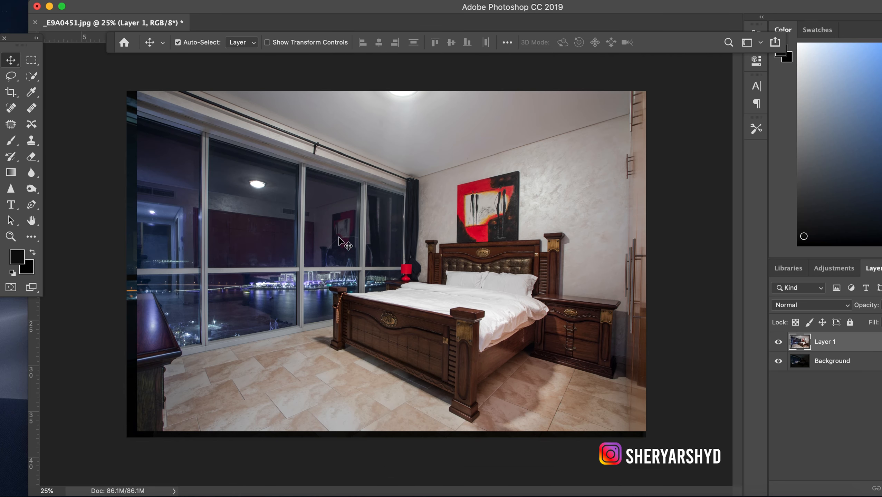
pyautogui.moveTo(399, 225)
pyautogui.mouseDown()
pyautogui.moveTo(393, 217)
pyautogui.moveTo(380, 231)
pyautogui.moveTo(387, 234)
pyautogui.mouseUp()
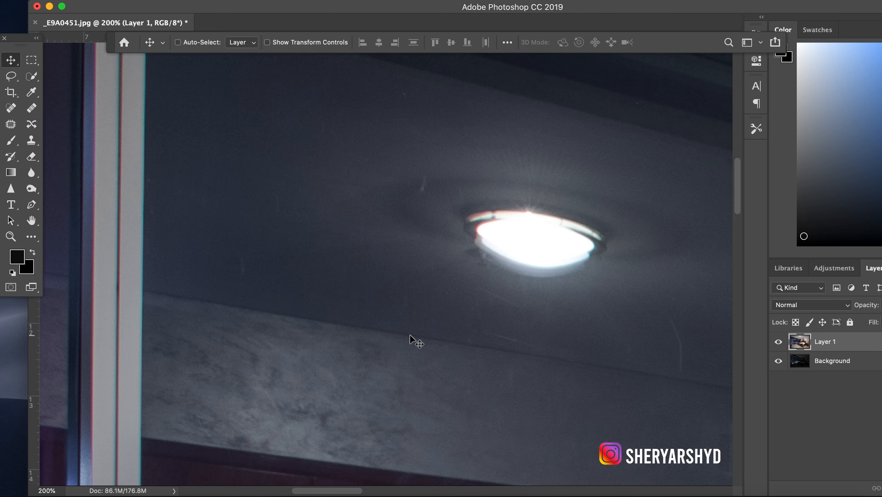
# - With the Pen tool ready in Path mode, examine the edges of the window panes from the photo's left edge to the curtain
pyautogui.press('super+minus')
pyautogui.press('super+minus')
pyautogui.press('super+minus')
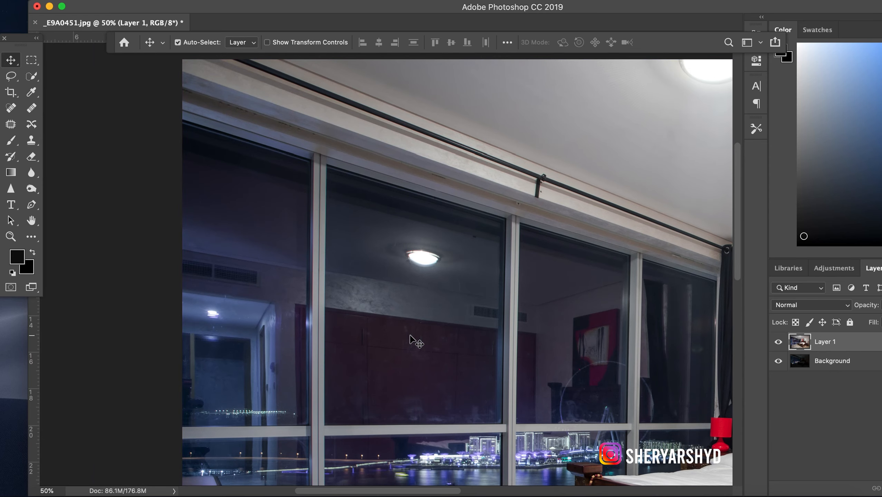
pyautogui.click(32, 206)
pyautogui.press('super+plus')
pyautogui.press('super+plus')
pyautogui.press('super+plus')
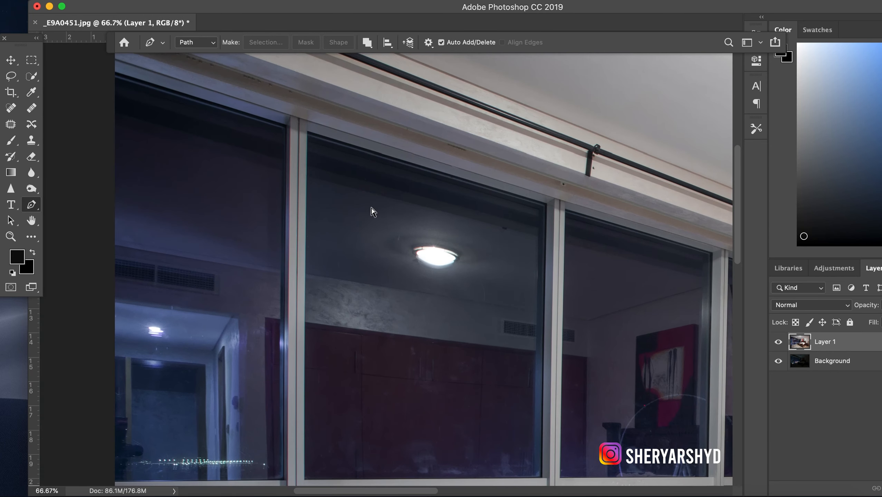
pyautogui.hscroll(-20, 371, 208)
pyautogui.scroll(9, 370, 208)
pyautogui.hscroll(15, 371, 208)
pyautogui.scroll(-8, 371, 207)
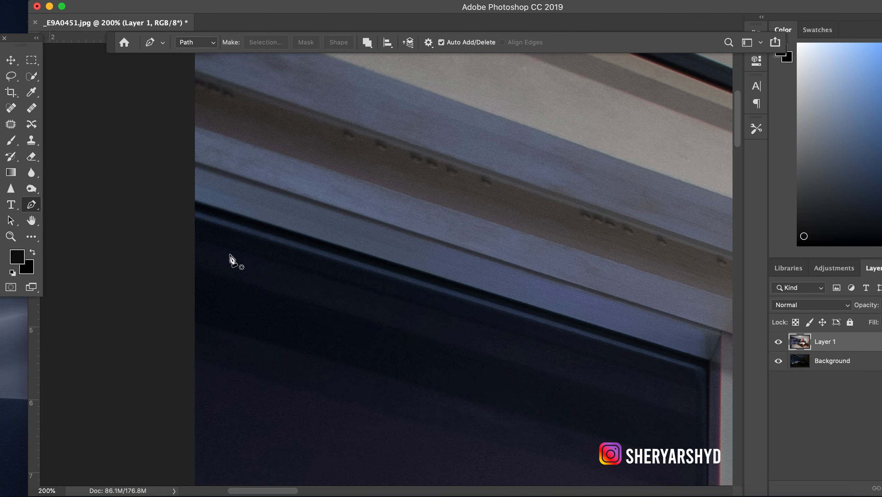
pyautogui.scroll(-4, 246, 268)
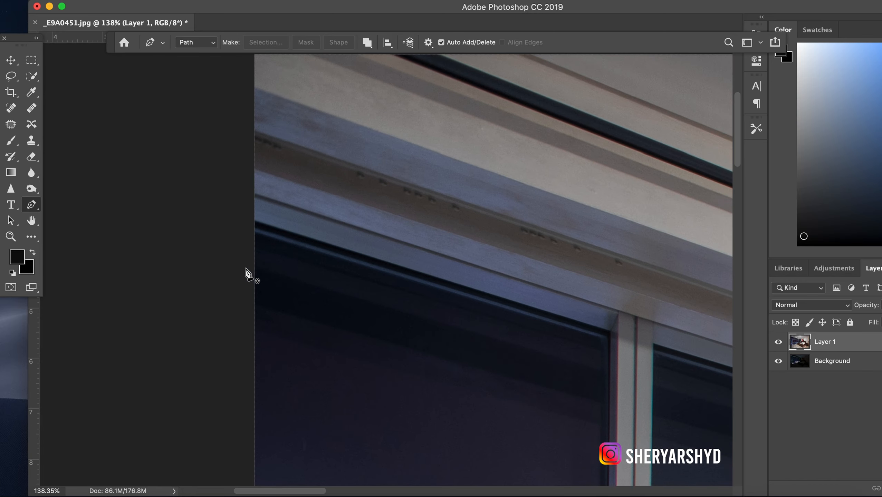
pyautogui.hscroll(17, 246, 268)
pyautogui.scroll(-12, 246, 269)
pyautogui.hscroll(15, 247, 274)
pyautogui.scroll(-5, 247, 274)
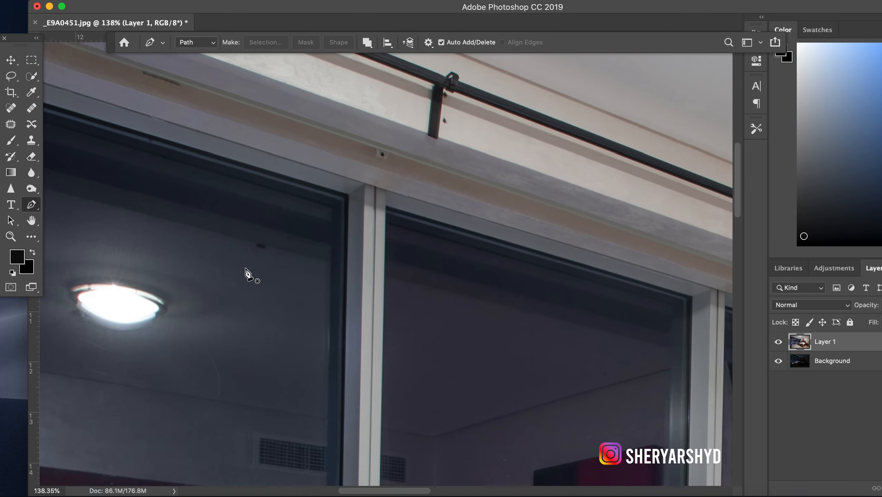
pyautogui.scroll(-5, 247, 274)
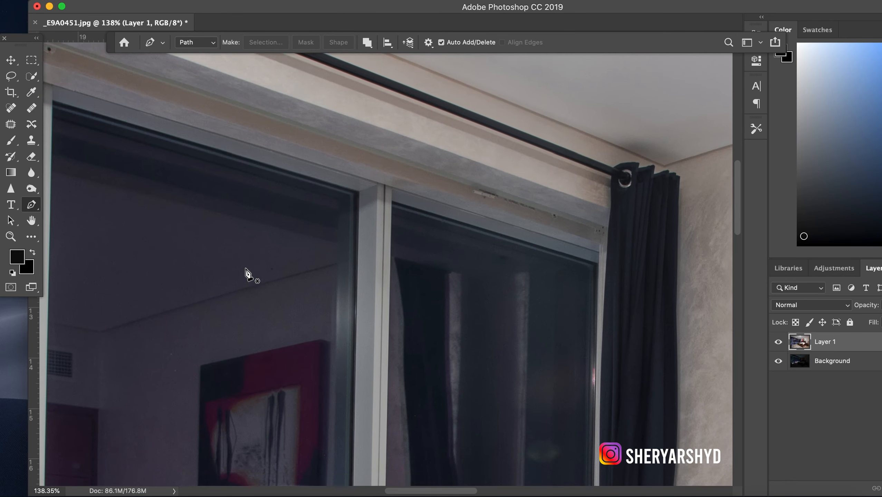
pyautogui.hscroll(-3, 247, 274)
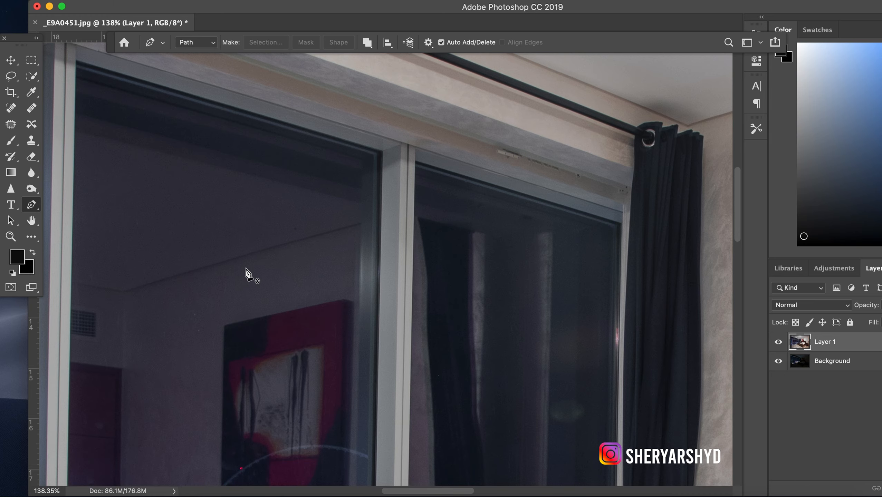
pyautogui.scroll(10, 248, 274)
pyautogui.hscroll(-10, 248, 274)
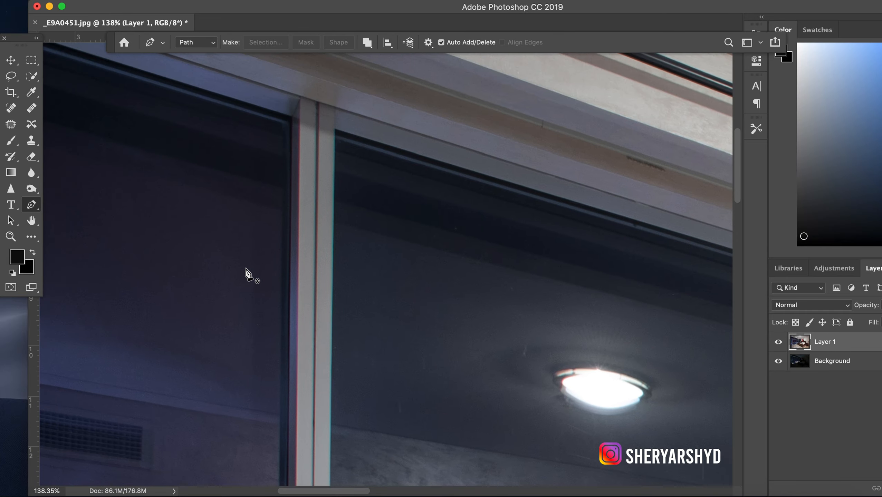
pyautogui.hscroll(-15, 247, 274)
pyautogui.scroll(5, 248, 274)
pyautogui.hscroll(8, 248, 274)
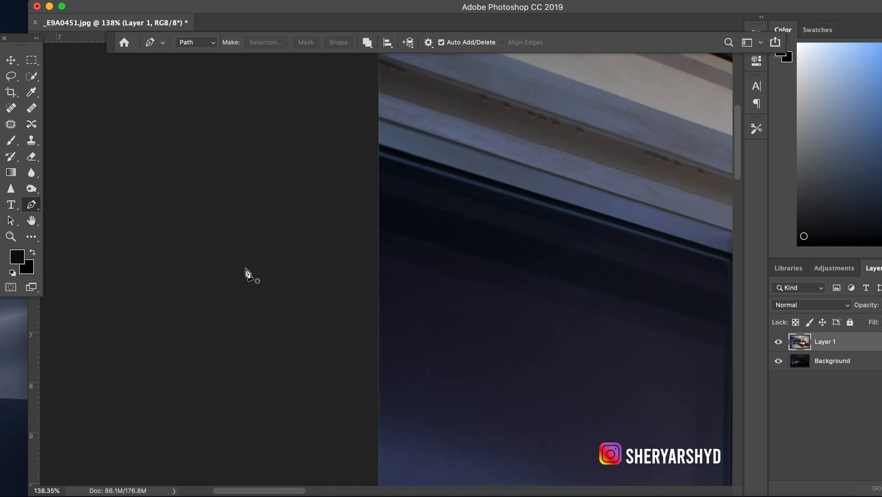
pyautogui.hscroll(20, 248, 274)
pyautogui.scroll(-4, 248, 274)
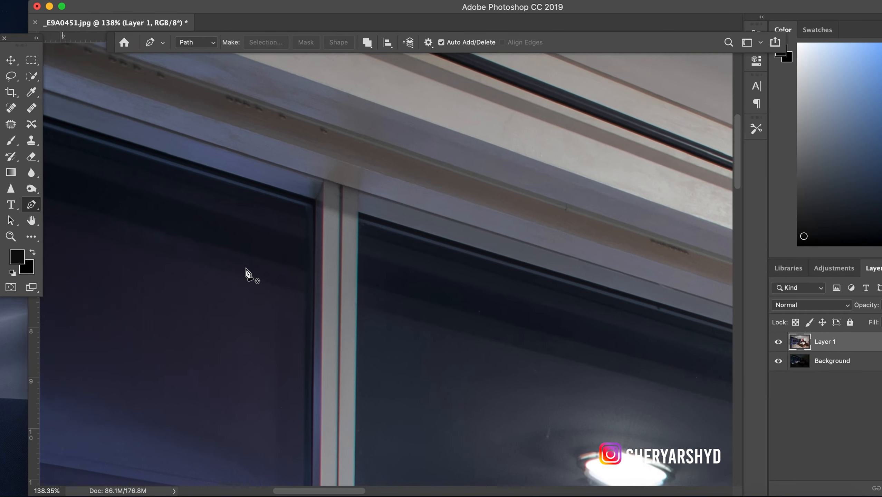
pyautogui.hscroll(15, 248, 274)
pyautogui.scroll(-5, 248, 274)
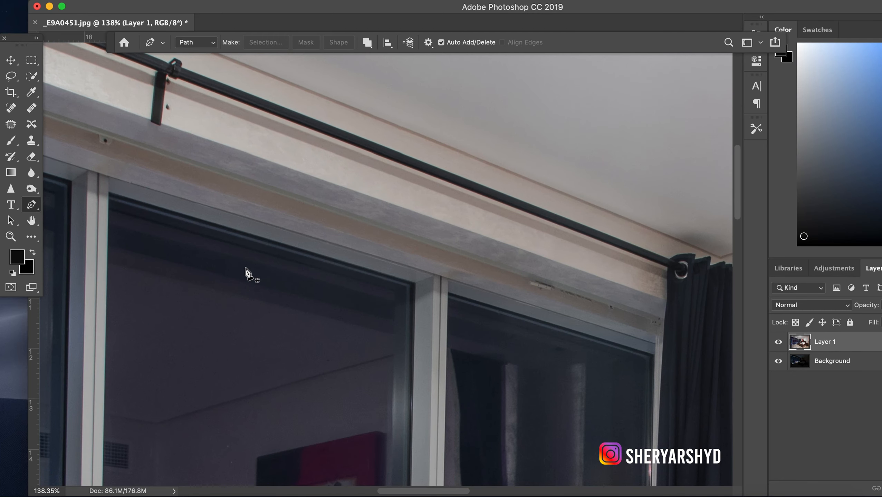
pyautogui.hscroll(-15, 248, 275)
pyautogui.scroll(-8, 248, 274)
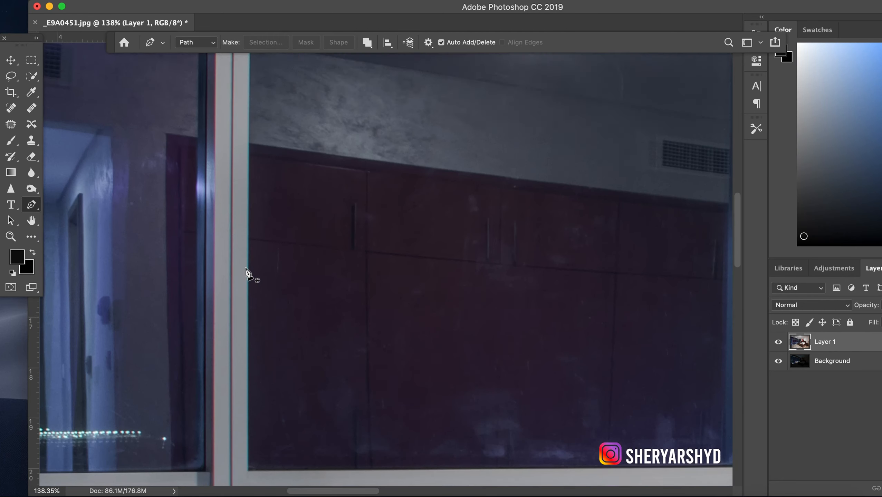
pyautogui.hscroll(-8, 247, 275)
pyautogui.scroll(-1, 248, 274)
pyautogui.hscroll(-5, 247, 274)
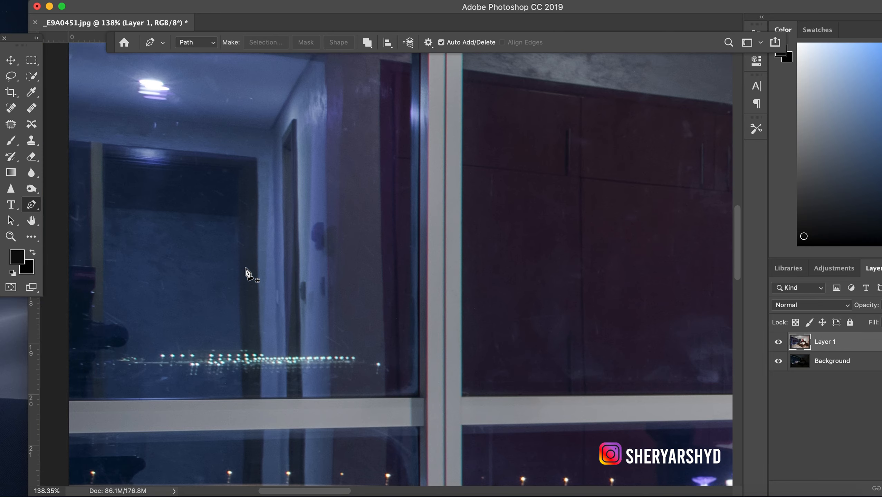
pyautogui.hscroll(-20, 248, 274)
pyautogui.scroll(20, 247, 274)
pyautogui.hscroll(15, 248, 274)
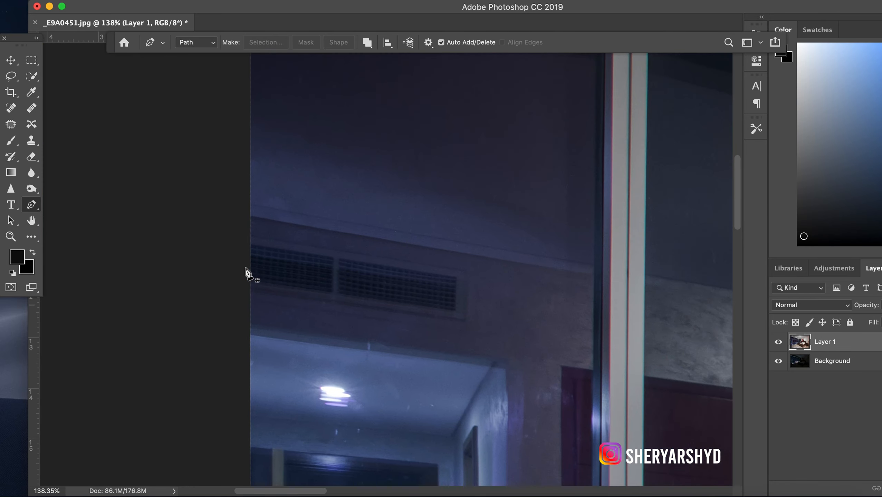
# - Trace a closed Pen path around the glass of the upper window pane at the photo's left edge
pyautogui.scroll(15, 248, 274)
pyautogui.hscroll(11, 248, 274)
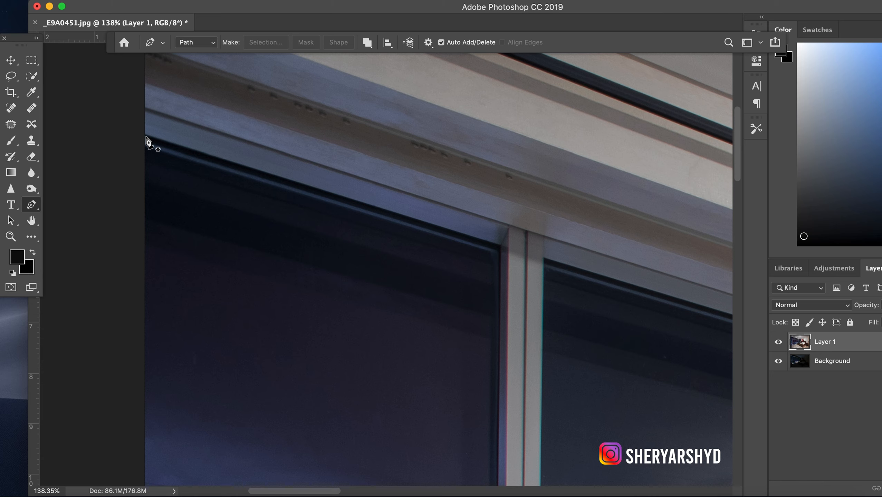
pyautogui.click(146, 136)
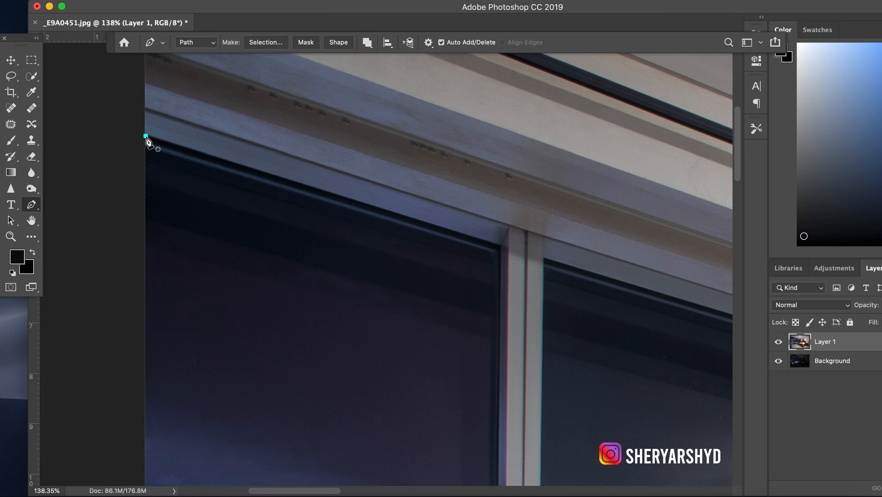
pyautogui.click(498, 248)
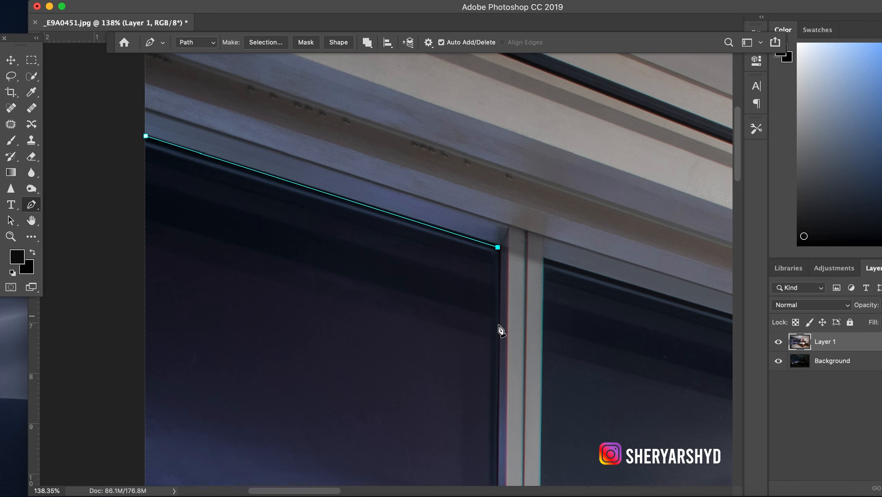
pyautogui.scroll(-10, 500, 330)
pyautogui.scroll(-8, 500, 330)
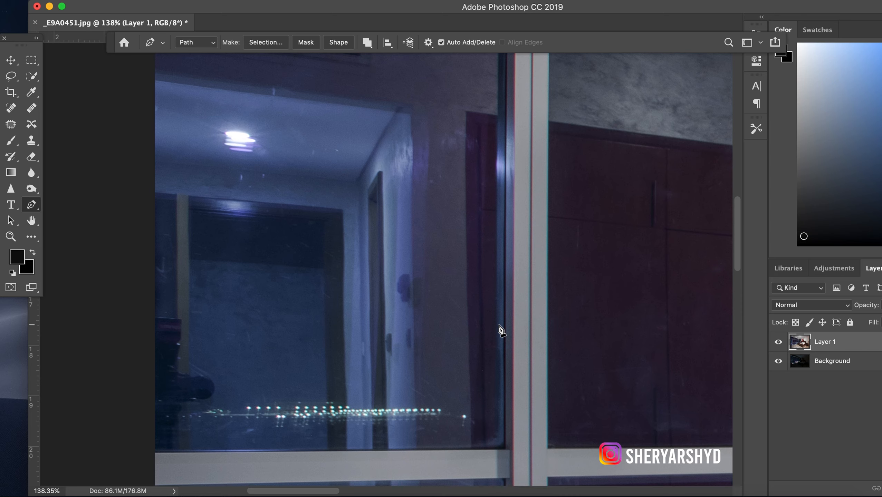
pyautogui.click(504, 447)
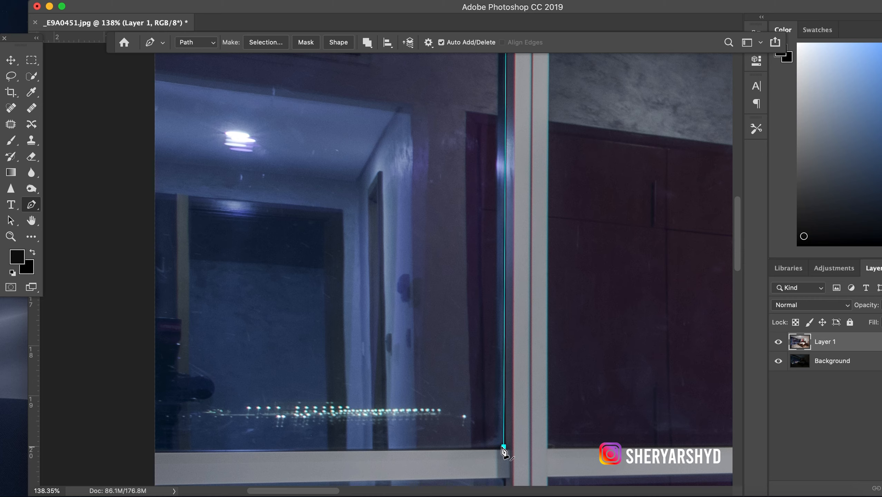
pyautogui.click(152, 451)
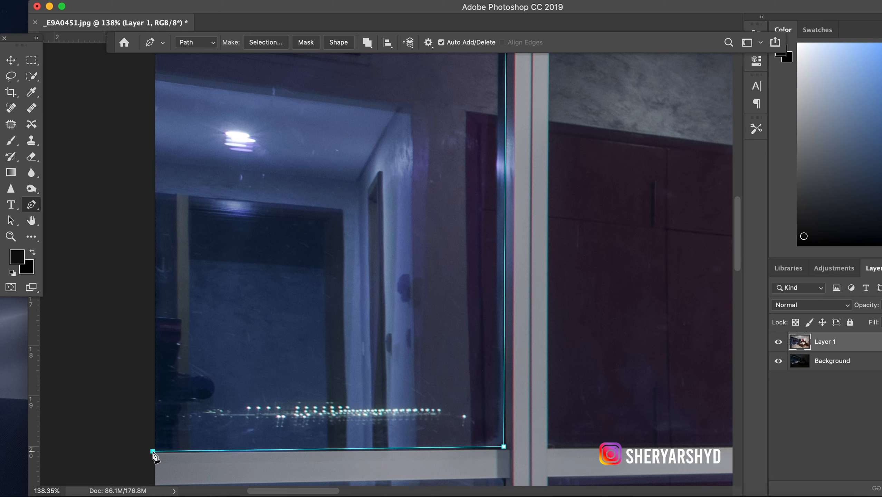
pyautogui.scroll(10, 169, 326)
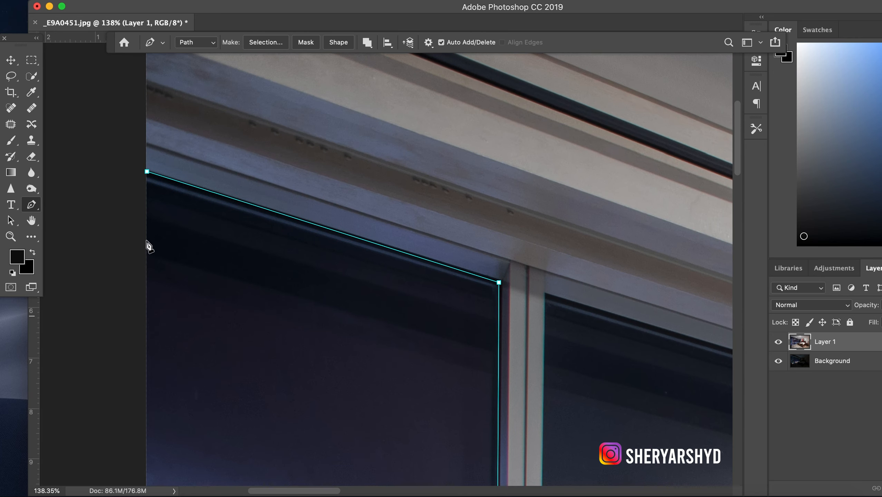
pyautogui.click(146, 173)
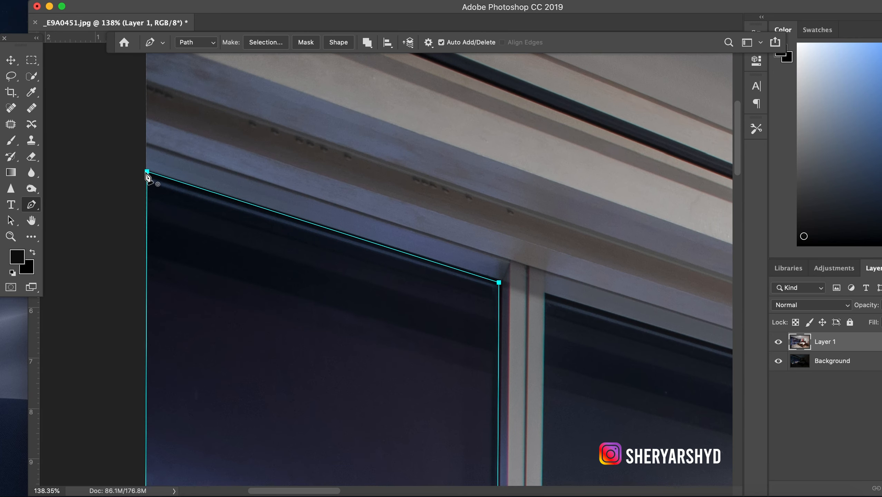
# - Turn the pane's path into a new selection without feathering and delete that area from Layer 1
pyautogui.rightClick(172, 195)
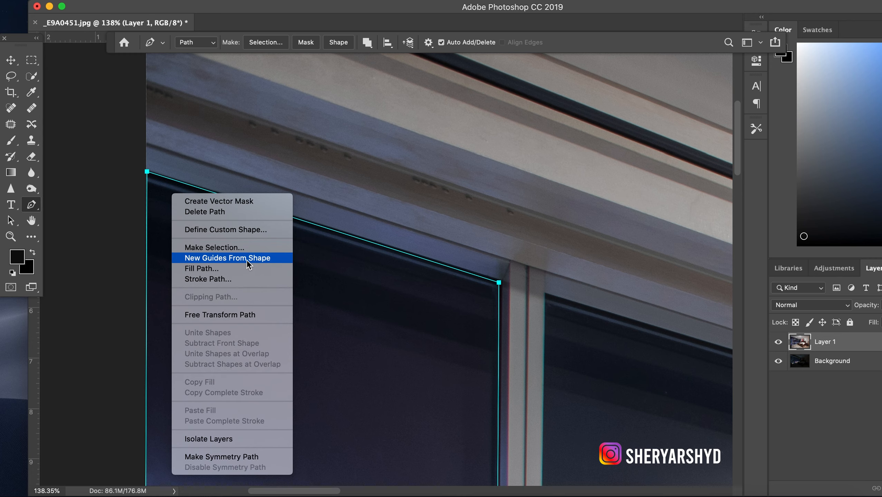
pyautogui.click(249, 247)
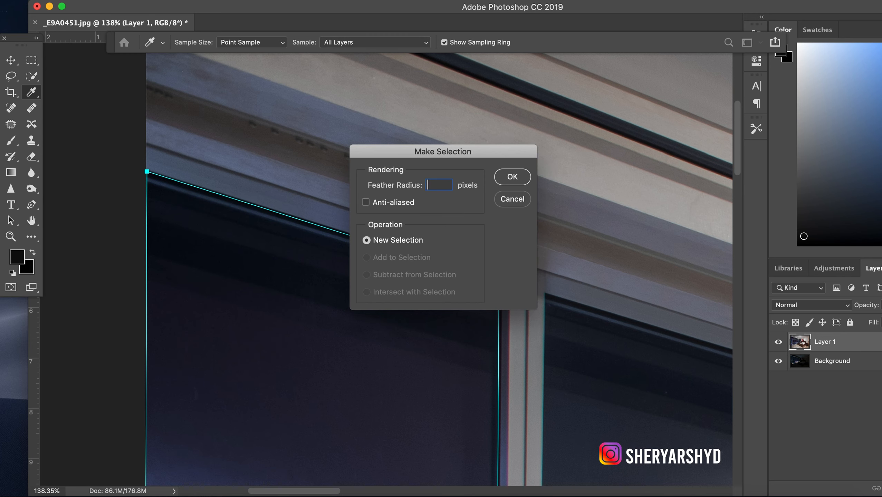
pyautogui.press('Return')
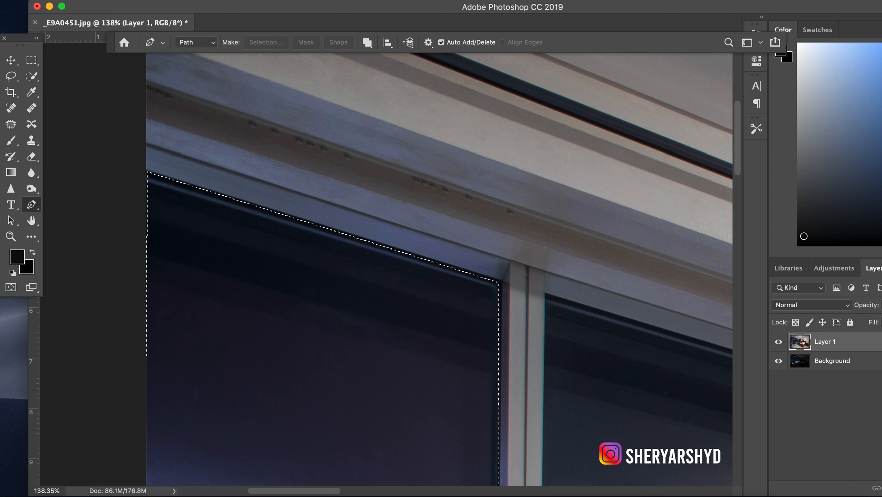
pyautogui.press('Delete')
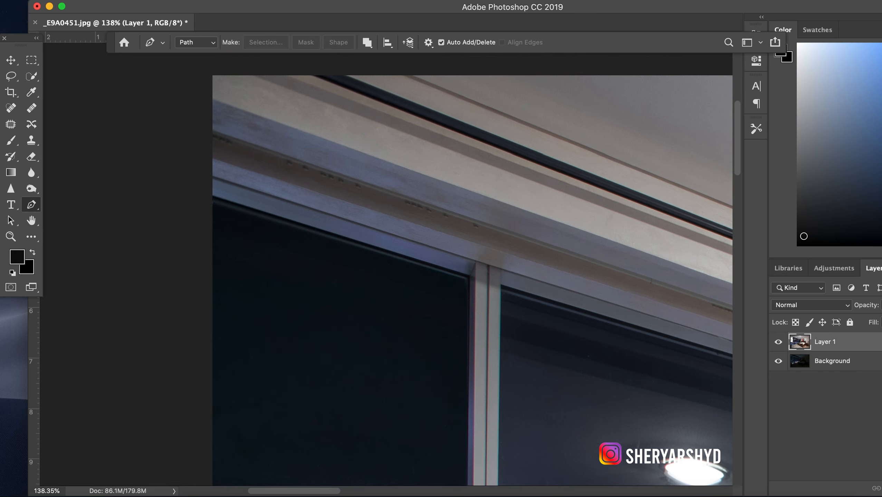
# - Check the cleared pane against the whole photo, then examine the edges of the other window panes
pyautogui.press('super+minus')
pyautogui.press('super+minus')
pyautogui.press('super+minus')
pyautogui.press('super+minus')
pyautogui.press('super+minus')
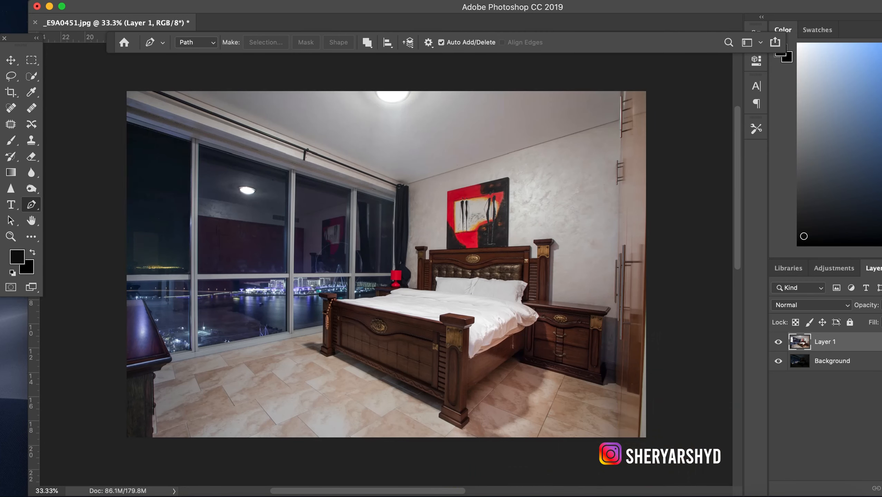
pyautogui.press('super+plus')
pyautogui.press('super+plus')
pyautogui.hscroll(-15, 386, 265)
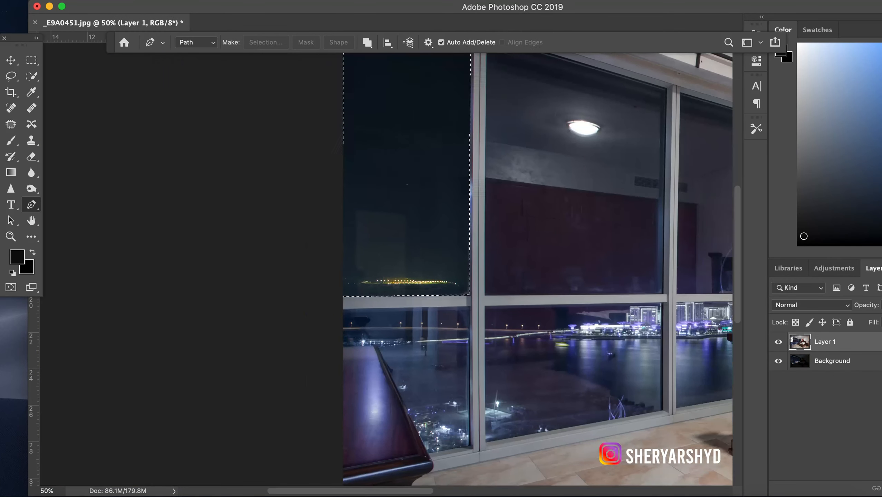
pyautogui.hscroll(3, 386, 265)
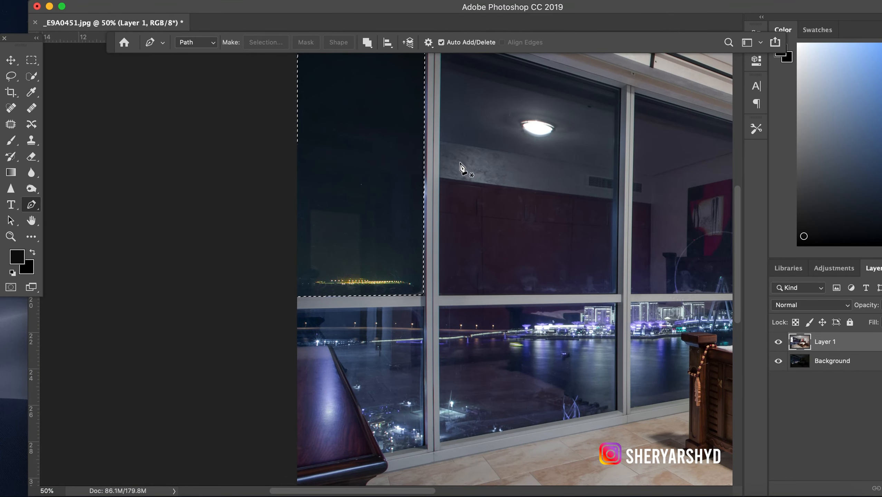
pyautogui.press('m')
pyautogui.scroll(6, 514, 172)
pyautogui.hscroll(9, 514, 172)
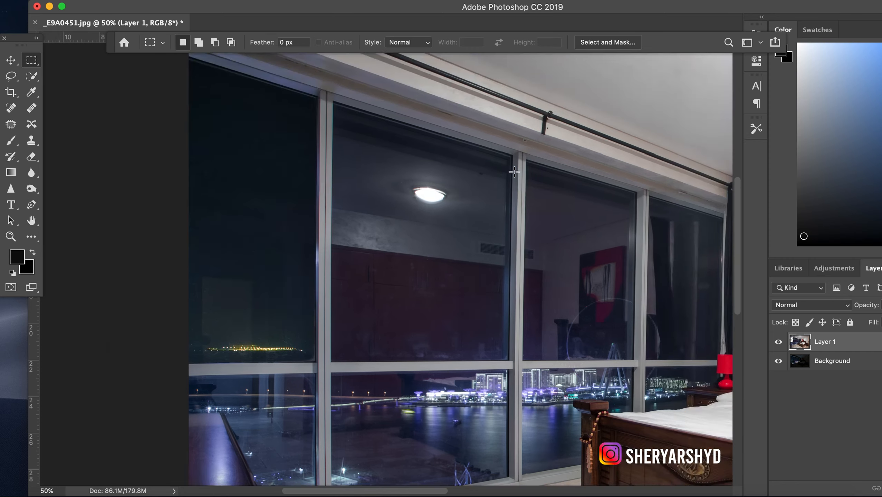
pyautogui.scroll(3, 515, 173)
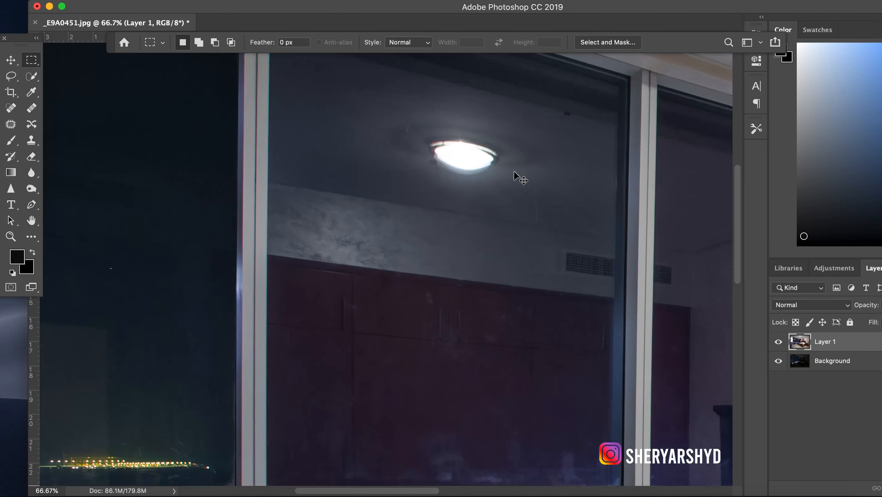
pyautogui.scroll(-20, 514, 172)
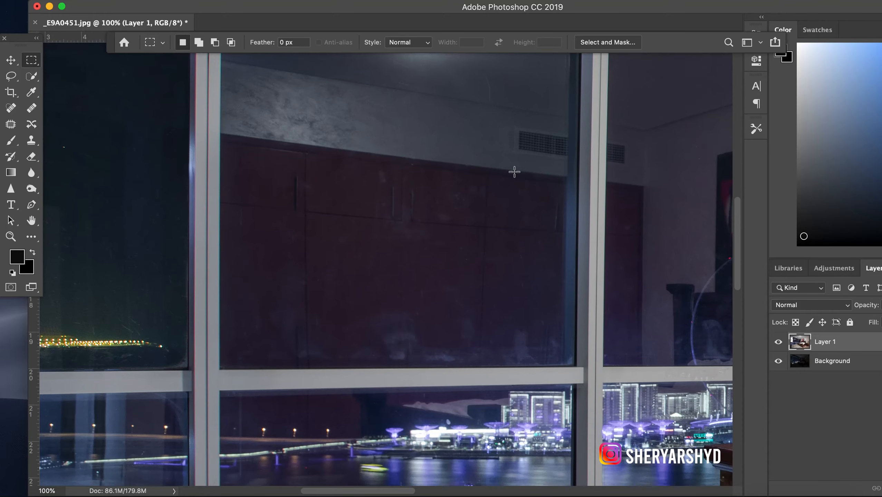
pyautogui.hscroll(-18, 514, 172)
pyautogui.scroll(9, 515, 172)
pyautogui.hscroll(5, 514, 172)
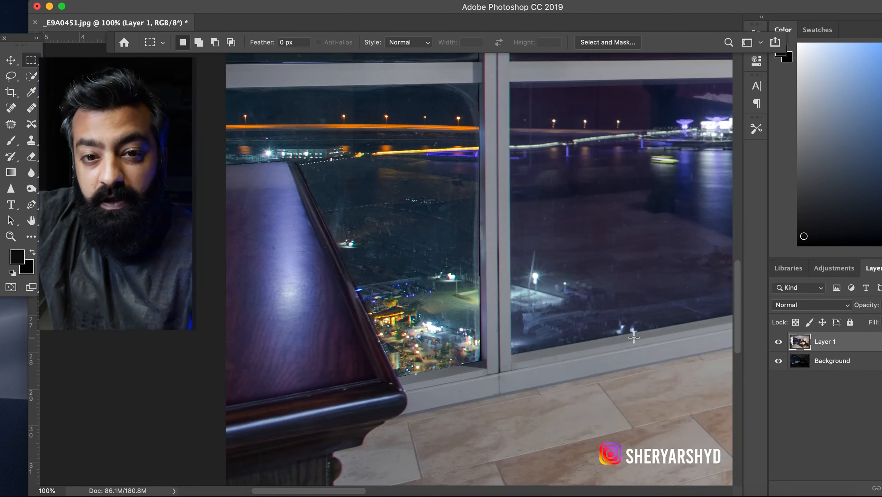
pyautogui.scroll(-3, 227, 134)
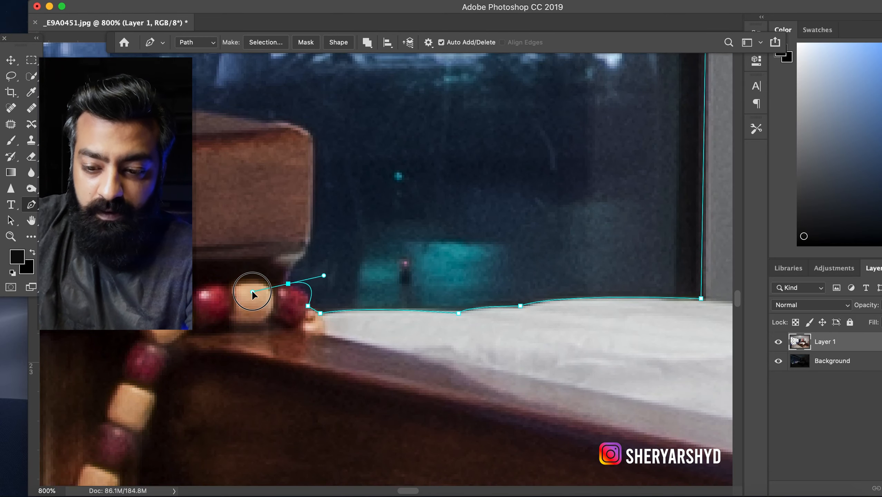
# - Continue the Pen path from the prayer beads up around the right side and corner of the bedpost's top block
pyautogui.moveTo(305, 252); pyautogui.dragTo(321, 242)
pyautogui.keyDown('alt'); pyautogui.click(305, 252); pyautogui.keyUp('alt')
pyautogui.press('super+plus')
pyautogui.moveTo(163, 154); pyautogui.dragTo(96, 154)
pyautogui.keyDown('alt'); pyautogui.click(163, 154); pyautogui.keyUp('alt')
pyautogui.press('super+minus')
pyautogui.press('super+minus')
pyautogui.press('super+minus')
pyautogui.hscroll(-8, 291, 205)
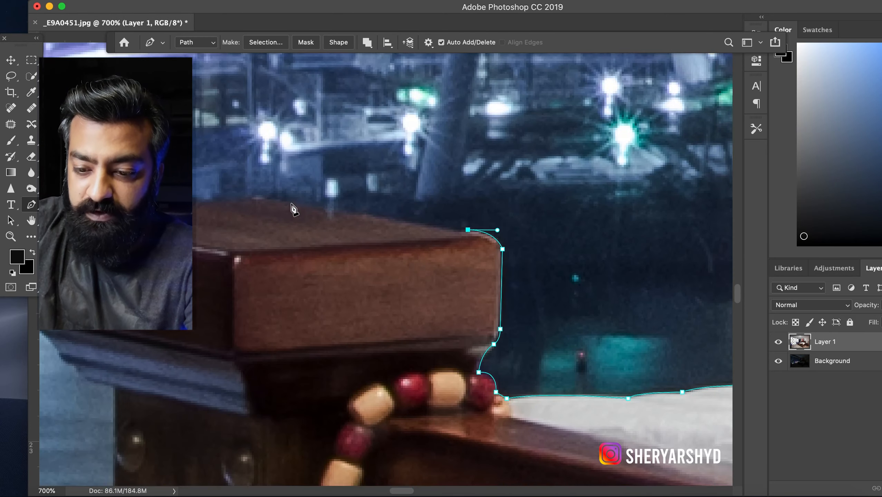
# - Extend the path across the bedpost's top and down its stepped left side to the post below
pyautogui.click(292, 206)
pyautogui.press('super+plus')
pyautogui.press('super+plus')
pyautogui.hscroll(-8, 255, 210)
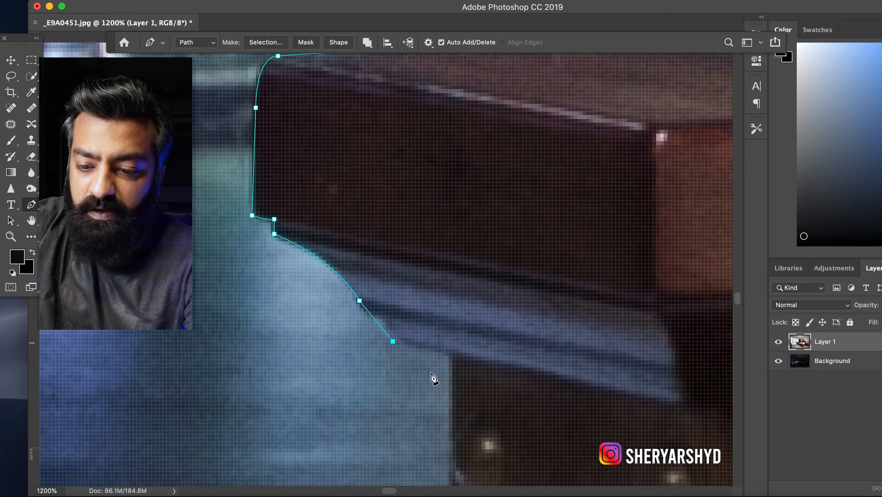
pyautogui.click(450, 355)
pyautogui.press('super+minus')
pyautogui.press('super+minus')
pyautogui.scroll(-8, 430, 261)
pyautogui.click(429, 122)
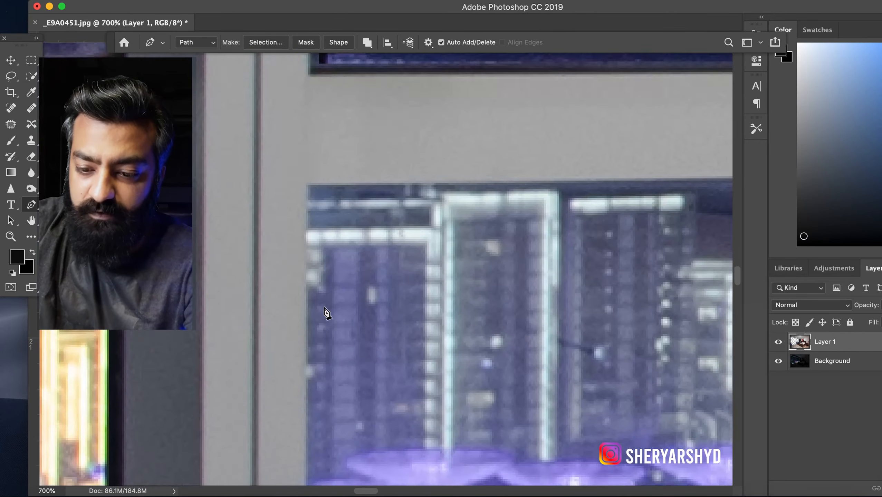
# - Close the path around the pane behind the bedpost, delete its selected area from Layer 1 and deselect
pyautogui.hscroll(10, 324, 308)
pyautogui.click(341, 207)
pyautogui.press('super+Return')
pyautogui.press('Delete')
pyautogui.press('m')
pyautogui.press('super+d')
# - Trace a new Pen path along the frame edges of the next uncleared window pane toward the curtain
pyautogui.press('super+minus')
pyautogui.press('super+minus')
pyautogui.press('super+minus')
pyautogui.press('super+minus')
pyautogui.hscroll(-8, 407, 294)
pyautogui.press('super+d')
pyautogui.press('super+plus')
pyautogui.press('super+plus')
pyautogui.press('super+plus')
pyautogui.press('p')
pyautogui.click(500, 368)
pyautogui.scroll(-10, 480, 369)
pyautogui.click(460, 370)
pyautogui.press('super+plus')
pyautogui.press('super+plus')
pyautogui.press('super+plus')
pyautogui.moveTo(453, 353); pyautogui.dragTo(458, 358)
pyautogui.scroll(10, 465, 309)
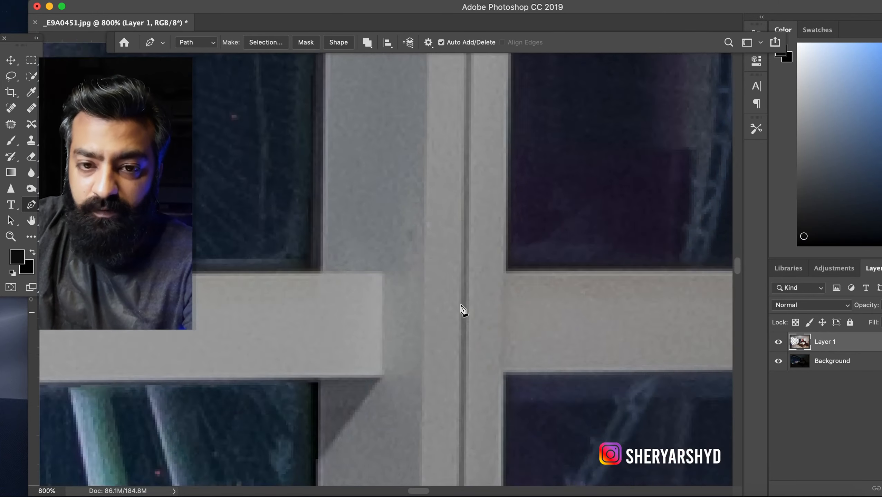
# - Close the new path, convert it to a selection and delete the enclosed pane from Layer 1
pyautogui.click(512, 374)
pyautogui.rightClick(536, 408)
pyautogui.click(575, 463)
pyautogui.press('Return')
pyautogui.press('Delete')
# - Trace a Pen path from the crossbar around the red lampshade and along the nightstand's top and left side to the bed
pyautogui.click(542, 182)
pyautogui.click(536, 202)
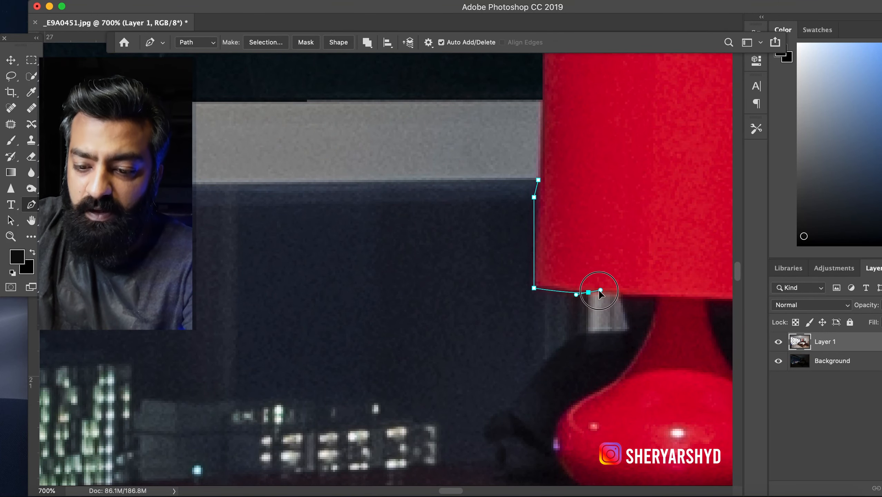
pyautogui.click(588, 330)
pyautogui.scroll(-8, 589, 327)
pyautogui.click(496, 369)
pyautogui.moveTo(501, 392); pyautogui.dragTo(509, 391)
pyautogui.hscroll(-10, 500, 390)
pyautogui.click(449, 255)
pyautogui.moveTo(311, 246); pyautogui.dragTo(314, 261)
pyautogui.click(394, 389)
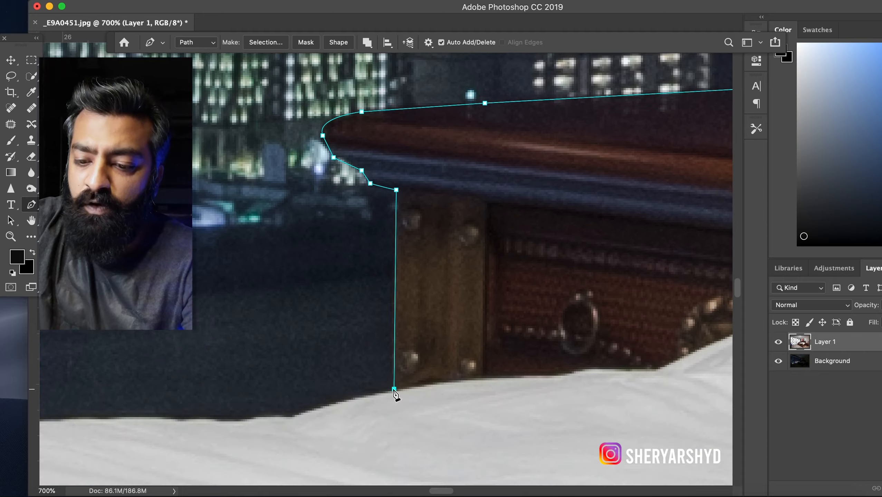
# - Extend the path along the upper edge of the white bedding to the vertical window frame
pyautogui.hscroll(-10, 394, 388)
pyautogui.click(492, 284)
pyautogui.click(409, 291)
pyautogui.press('super+plus')
pyautogui.press('super+plus')
pyautogui.press('super+plus')
pyautogui.click(435, 318)
pyautogui.click(341, 317)
pyautogui.moveTo(357, 309); pyautogui.dragTo(269, 331)
pyautogui.click(116, 476)
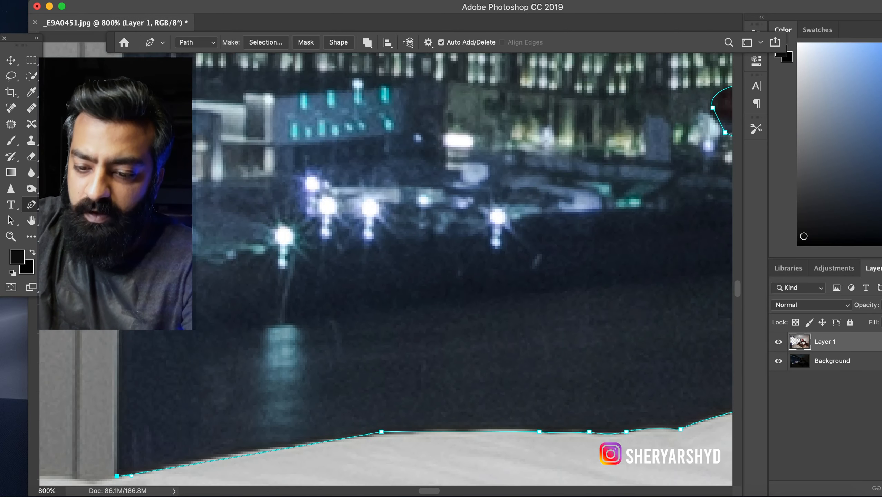
# - Close the path along the frame and delete the selected lower pane beside the lamp from Layer 1
pyautogui.scroll(10, 464, 270)
pyautogui.click(518, 186)
pyautogui.press('super+Return')
pyautogui.press('Delete')
# - View the whole photo and toggle layer visibility to compare the blended window view with the unblended one
pyautogui.press('super+minus')
pyautogui.press('super+minus')
pyautogui.press('super+minus')
pyautogui.press('super+minus')
pyautogui.press('super+minus')
pyautogui.press('super+minus')
pyautogui.press('super+minus')
pyautogui.press('super+minus')
pyautogui.press('super+minus')
pyautogui.press('m')
pyautogui.keyDown('alt'); pyautogui.click(778, 343); pyautogui.keyUp('alt')
pyautogui.keyDown('alt'); pyautogui.click(777, 343); pyautogui.keyUp('alt')
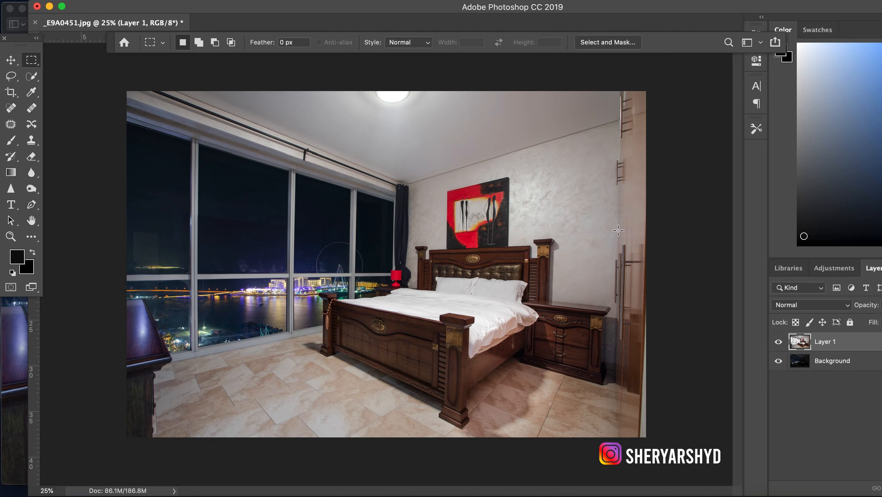
# - Compare the unblended _E9A0454.jpg side by side with the blended photo, then close it and return to Photoshop
pyautogui.click(17, 375)
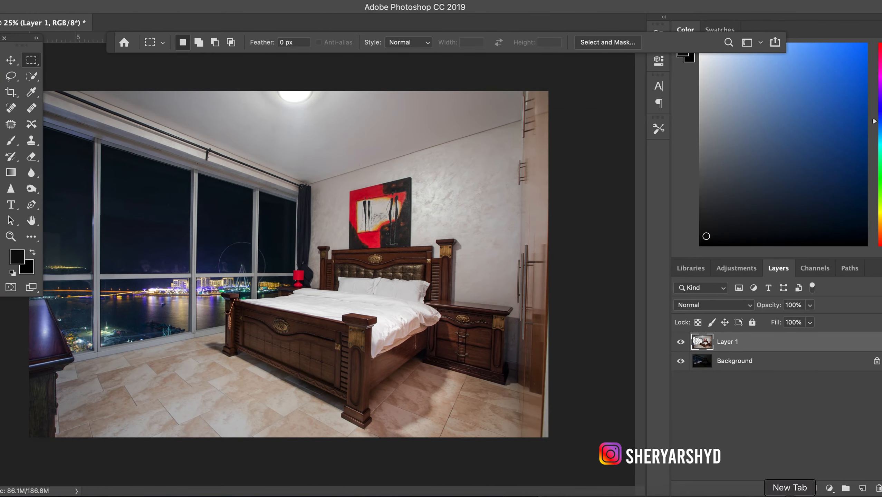
pyautogui.press('super+Tab')
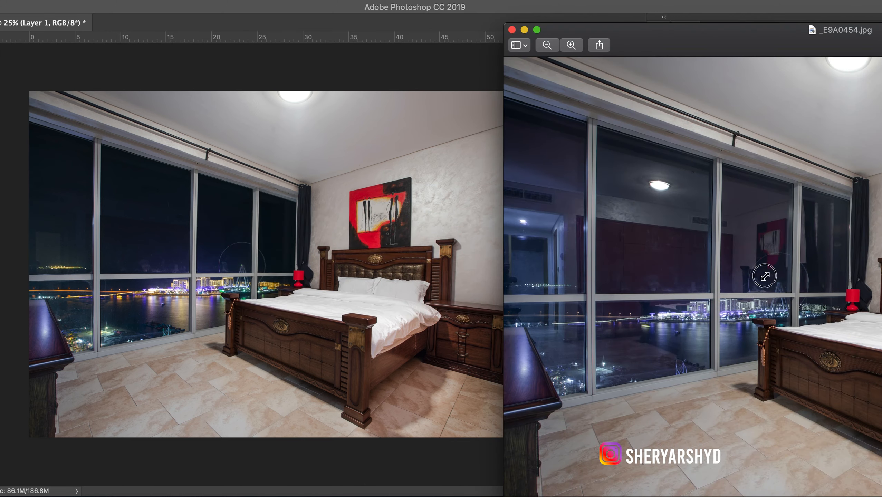
pyautogui.moveTo(712, 47); pyautogui.dragTo(528, 85)
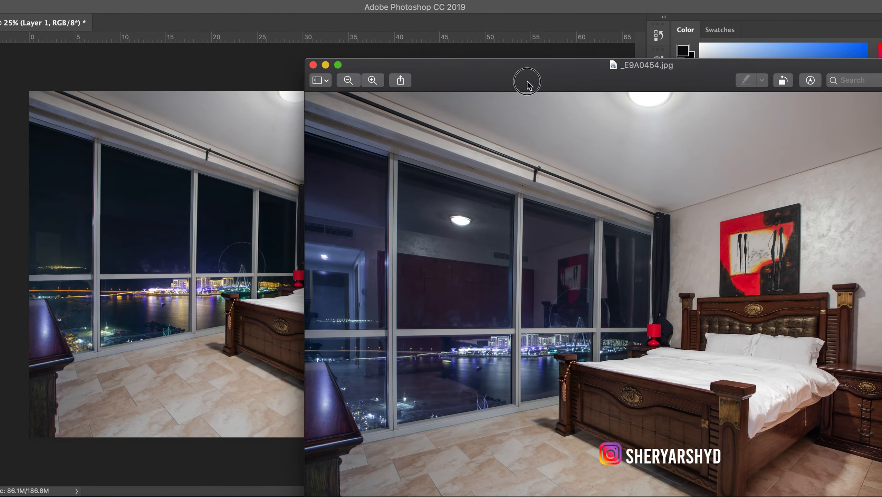
pyautogui.click(313, 65)
pyautogui.click(257, 191)
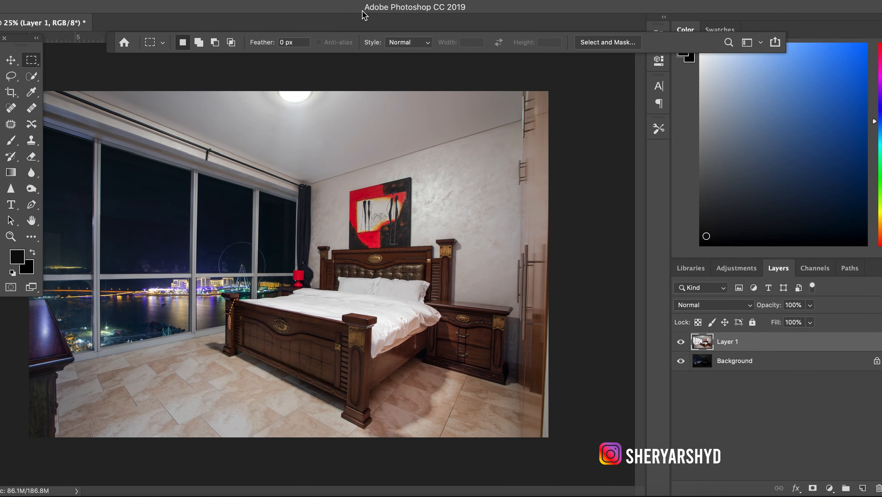
pyautogui.moveTo(363, 11); pyautogui.dragTo(436, 11)
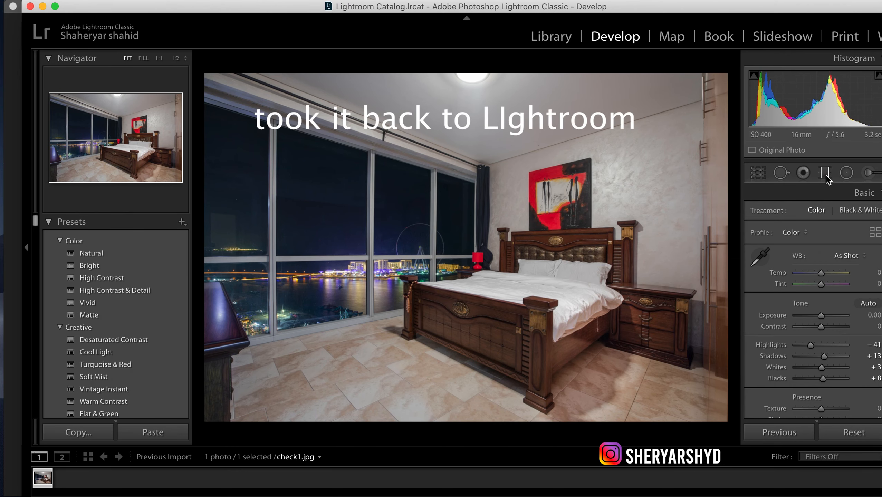
# - On check1.jpg in Lightroom, add a slightly tilted graduated filter from the photo's right edge toward the windows, with exposure 0.86
pyautogui.click(825, 174)
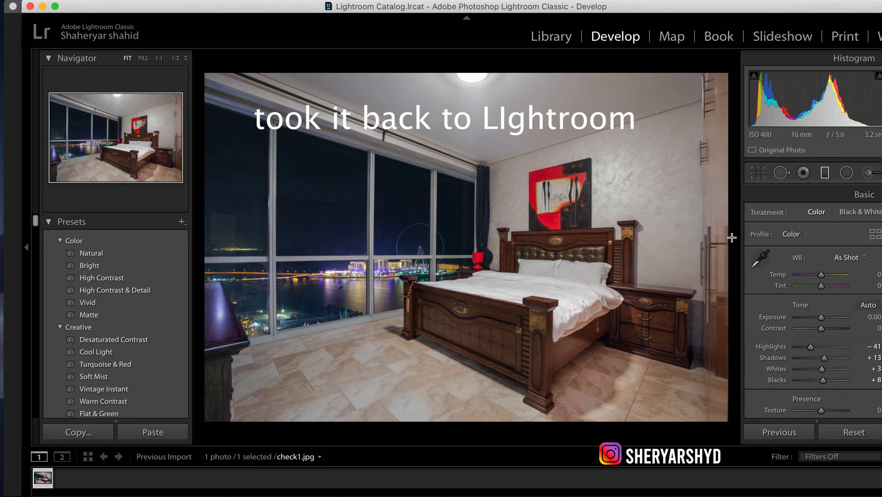
pyautogui.moveTo(733, 231); pyautogui.dragTo(400, 189)
pyautogui.moveTo(824, 256); pyautogui.dragTo(829, 256)
pyautogui.moveTo(580, 142); pyautogui.dragTo(573, 141)
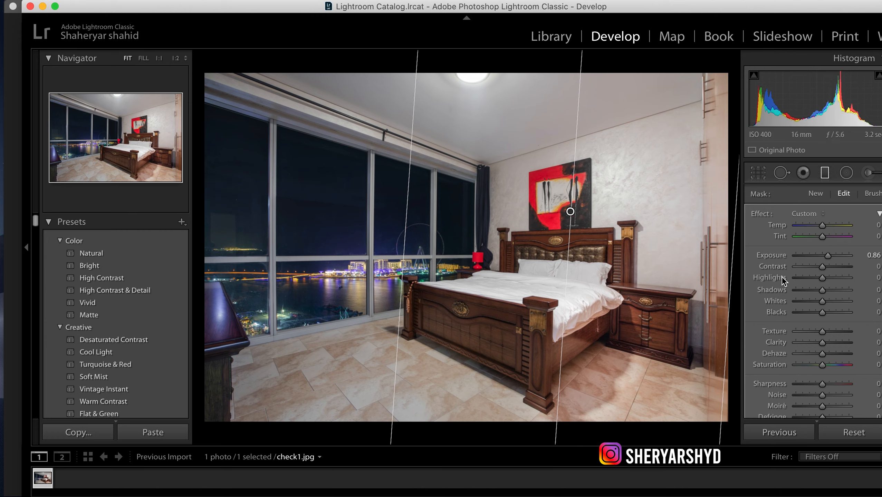
# - Add a large elliptical radial filter over the windows with saturation 30, shifted slightly toward the bed
pyautogui.moveTo(305, 222); pyautogui.dragTo(497, 346)
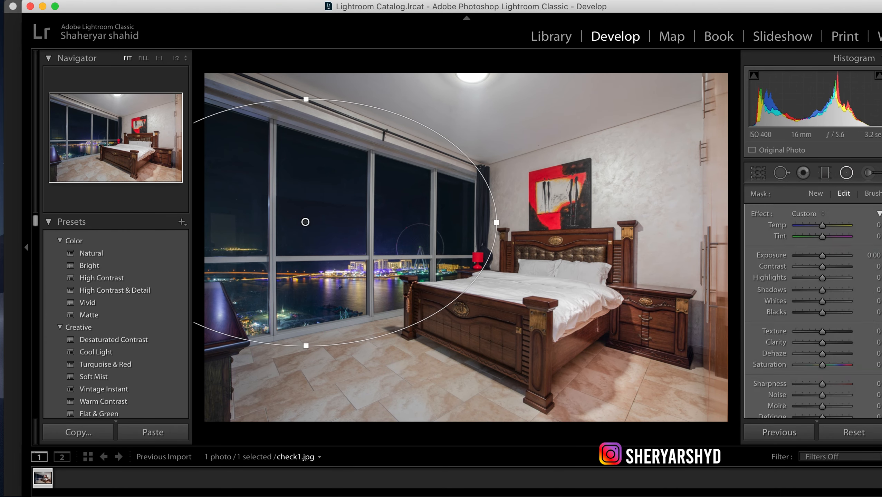
pyautogui.moveTo(822, 365); pyautogui.dragTo(830, 369)
pyautogui.moveTo(370, 234); pyautogui.dragTo(399, 229)
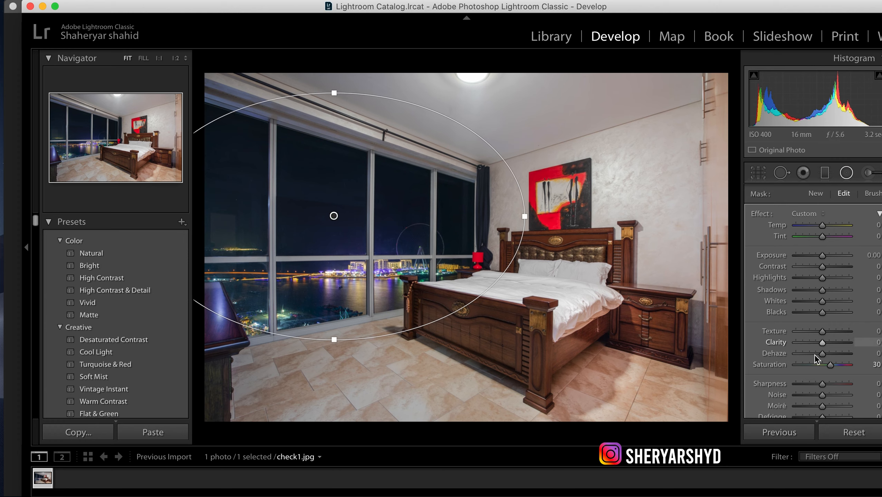
# - Try the radial filter's Invert option, leave it off, and raise the filter's clarity moderately
pyautogui.scroll(-10, 811, 353)
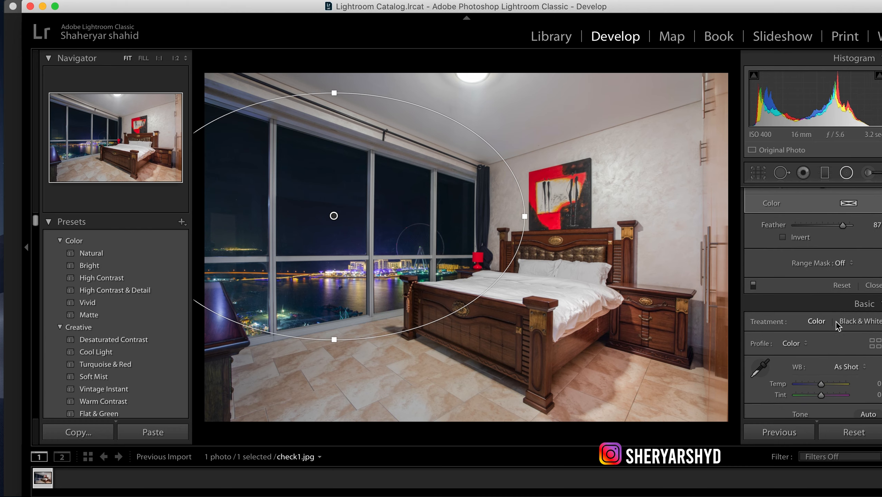
pyautogui.scroll(-5, 830, 351)
pyautogui.scroll(10, 828, 349)
pyautogui.scroll(2, 829, 348)
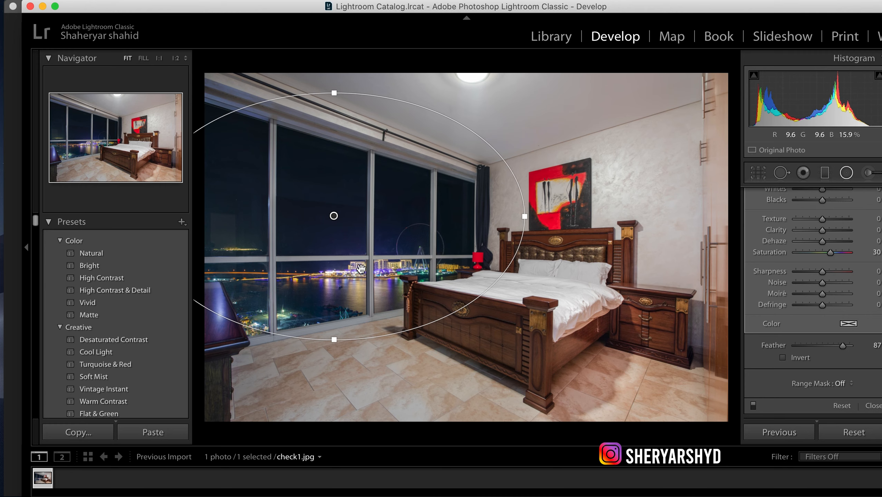
pyautogui.click(791, 358)
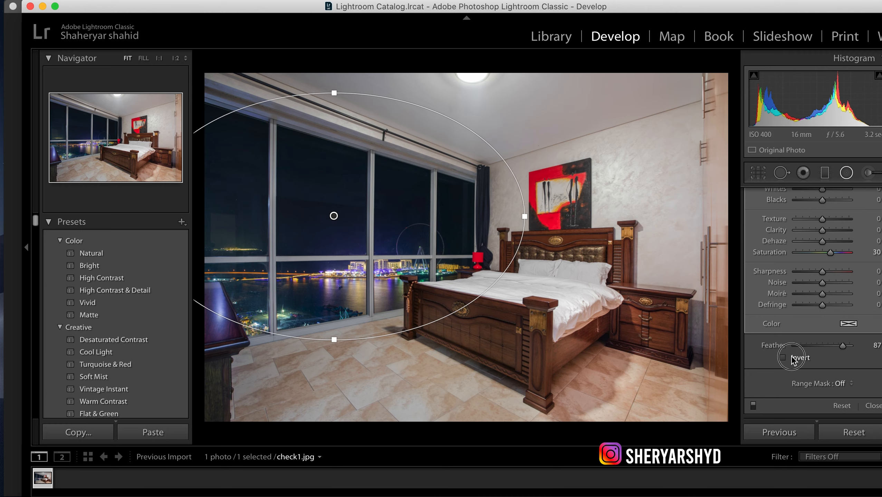
pyautogui.click(792, 358)
pyautogui.scroll(5, 847, 381)
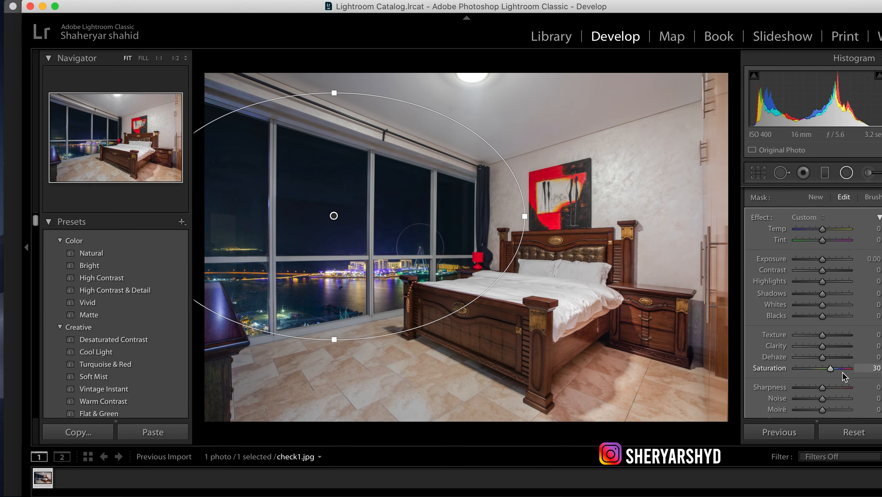
pyautogui.scroll(1, 844, 377)
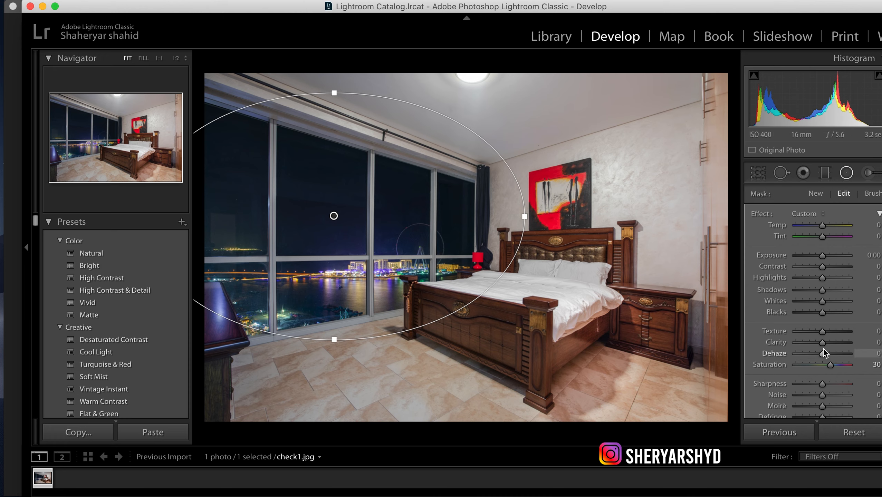
pyautogui.moveTo(823, 344); pyautogui.dragTo(832, 344)
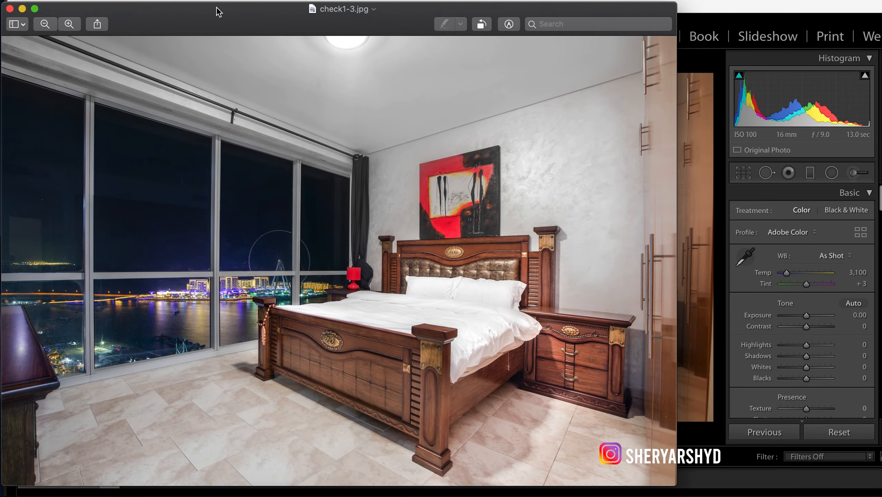
# - Compare the finished check1-3.jpg with the original _E9A0454.DNG in Lightroom by moving and shrinking its preview window, then close the preview
pyautogui.moveTo(218, 11); pyautogui.dragTo(625, 40)
pyautogui.click(54, 86)
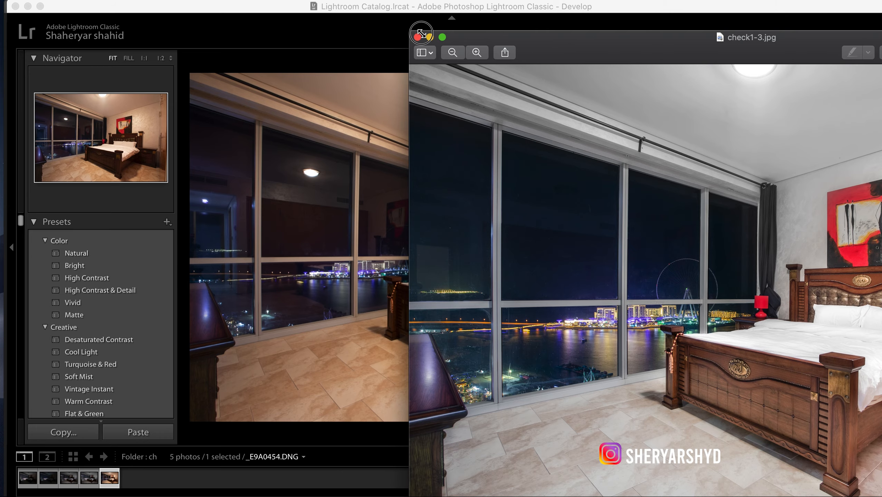
pyautogui.moveTo(410, 32); pyautogui.dragTo(634, 139)
pyautogui.moveTo(740, 149); pyautogui.dragTo(880, 116)
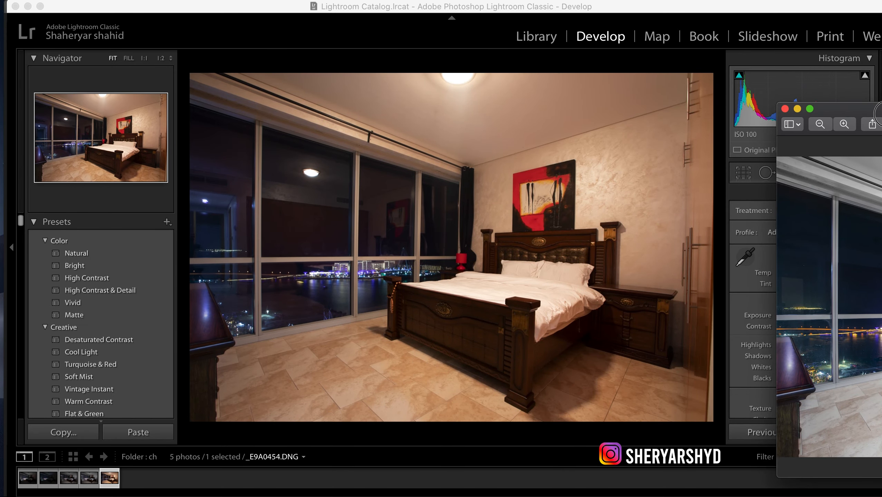
pyautogui.moveTo(879, 115); pyautogui.dragTo(322, 70)
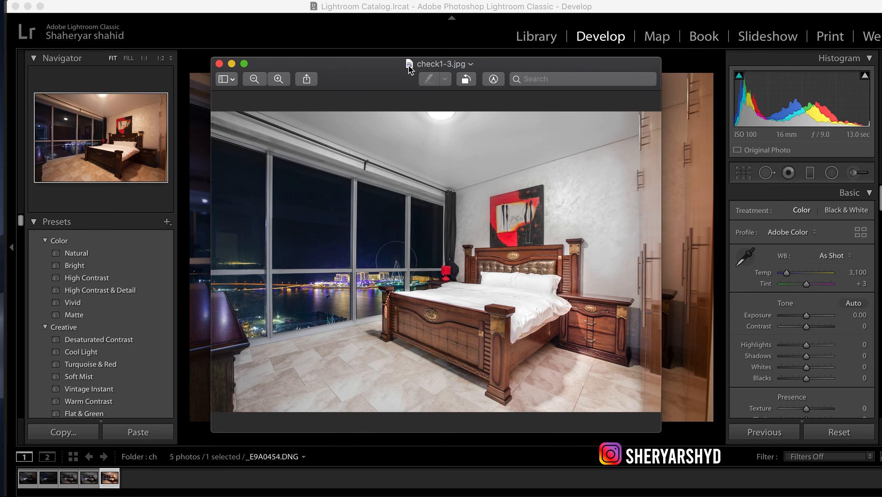
pyautogui.moveTo(409, 66); pyautogui.dragTo(450, 65)
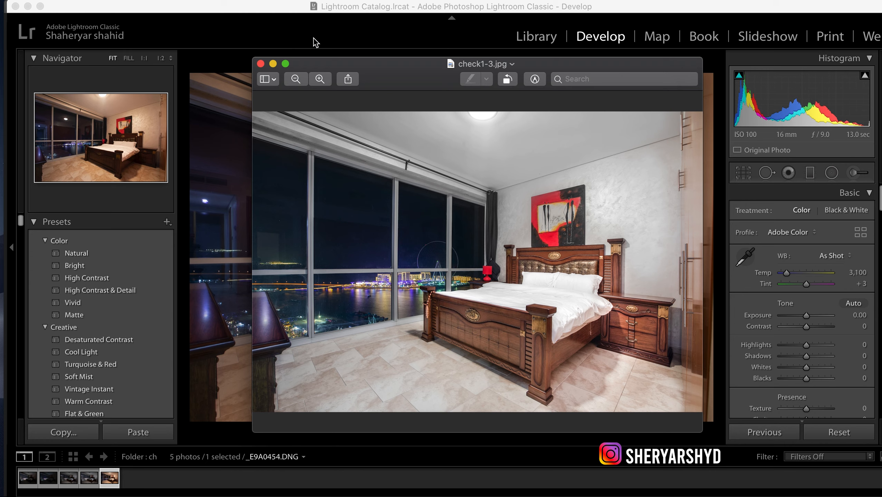
pyautogui.click(260, 64)
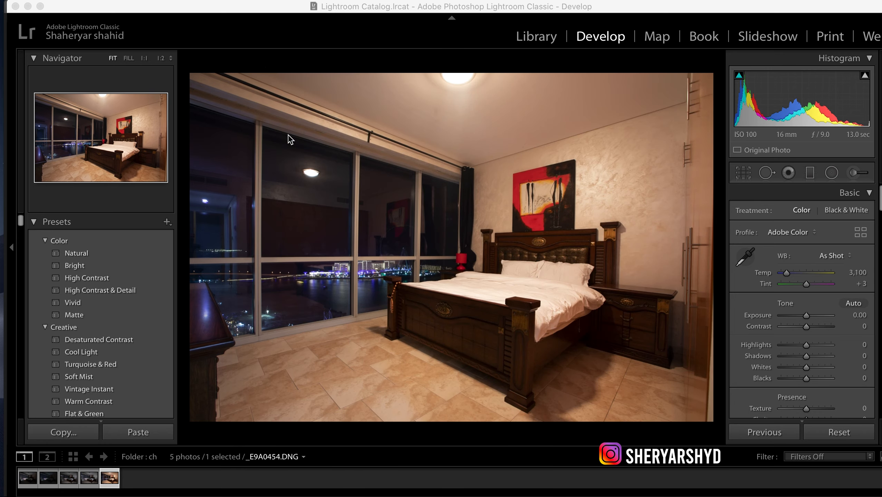